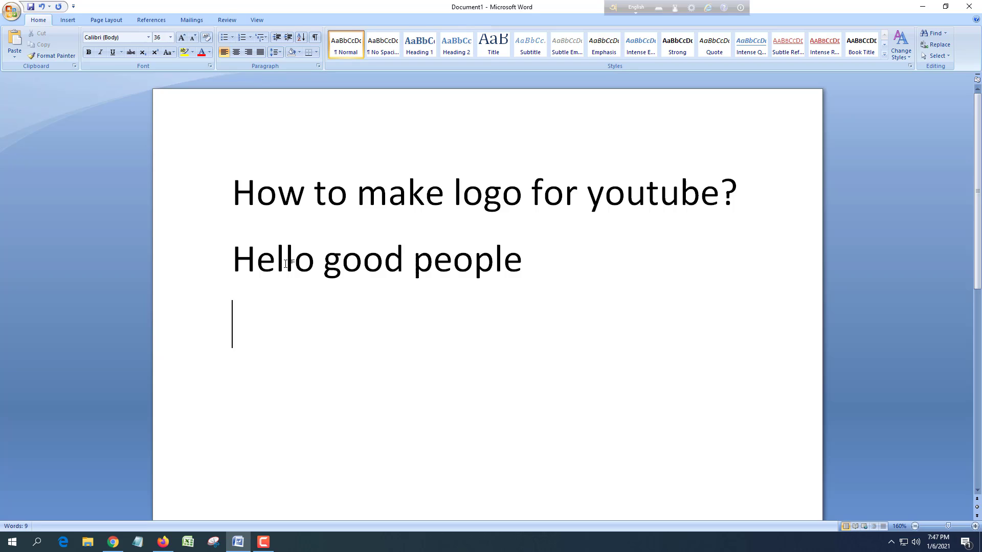
# Step: Add the line "Hows going on?" below the "Hello good people" greeting
pyautogui.press('Return')
pyautogui.write('hows goi')
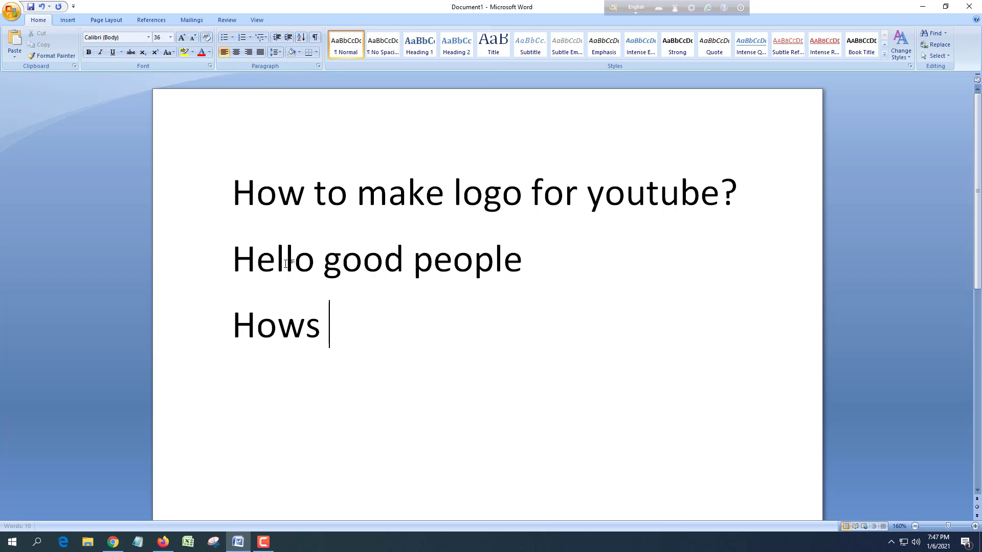
pyautogui.write('ng on')
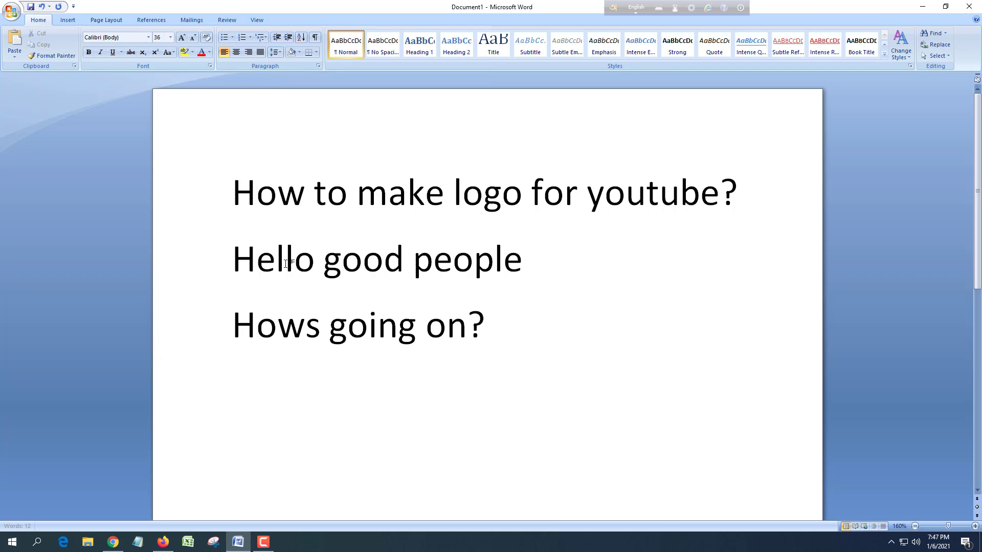
pyautogui.write('?')
# Step: Start a new paragraph reading "In this video I am going teach ho"
pyautogui.press('Return')
pyautogui.write('in th')
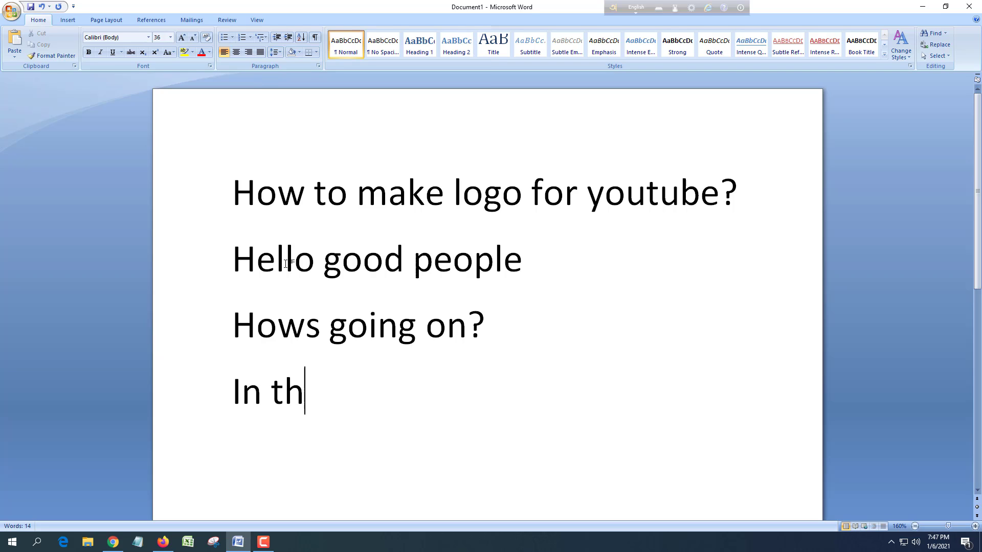
pyautogui.write('is video i')
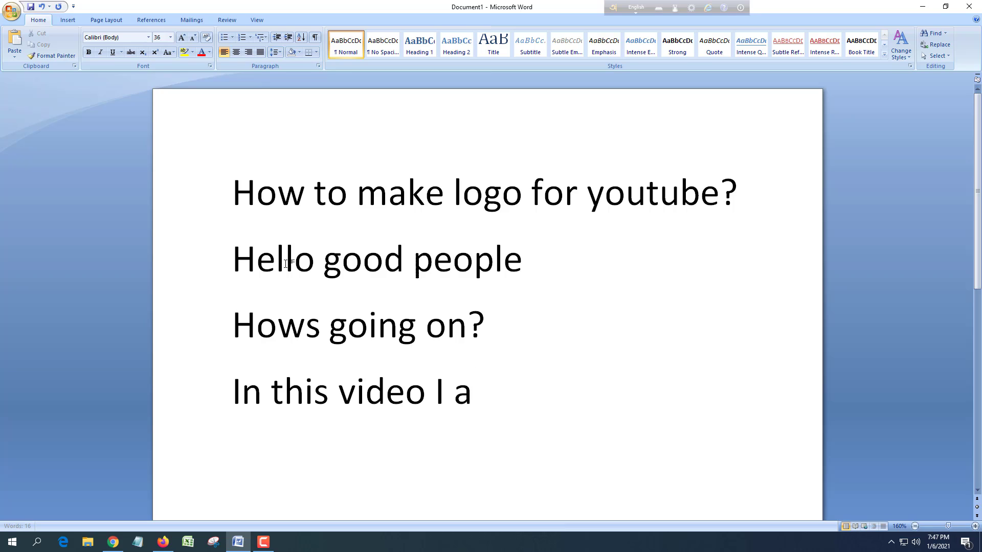
pyautogui.write(' am goi')
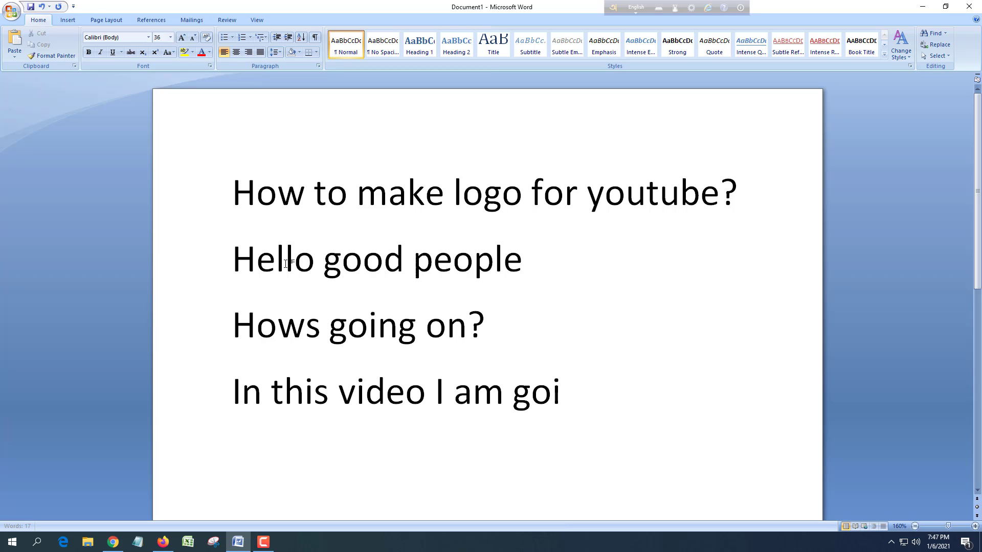
pyautogui.write('ng teach ho')
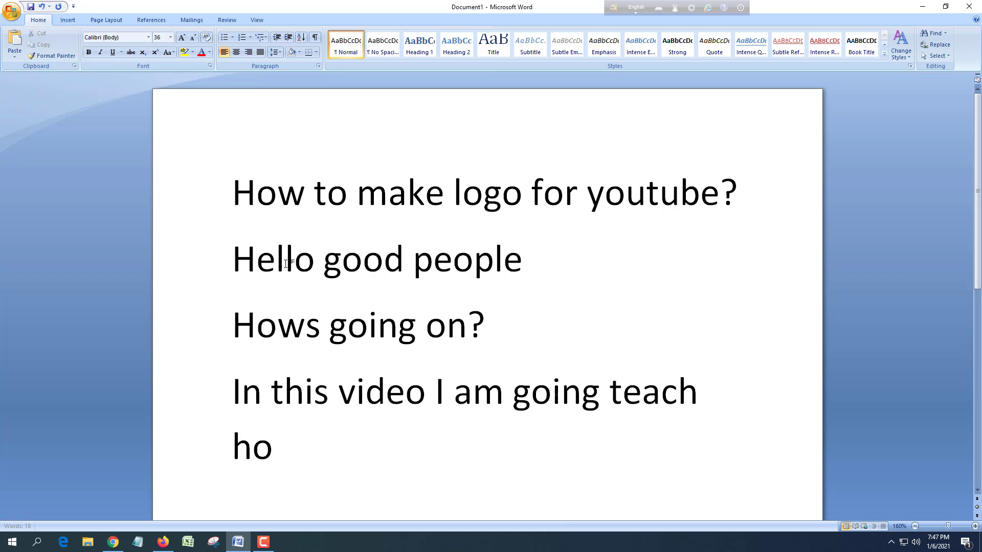
# Step: Replace "teach ho" at the end of the sentence with "show you how to make youtube logo for free in 5 mins"
pyautogui.press('BackSpace')
pyautogui.press('BackSpace')
pyautogui.press('BackSpace')
pyautogui.press('BackSpace')
pyautogui.press('BackSpace')
pyautogui.press('BackSpace')
pyautogui.press('BackSpace')
pyautogui.press('BackSpace')
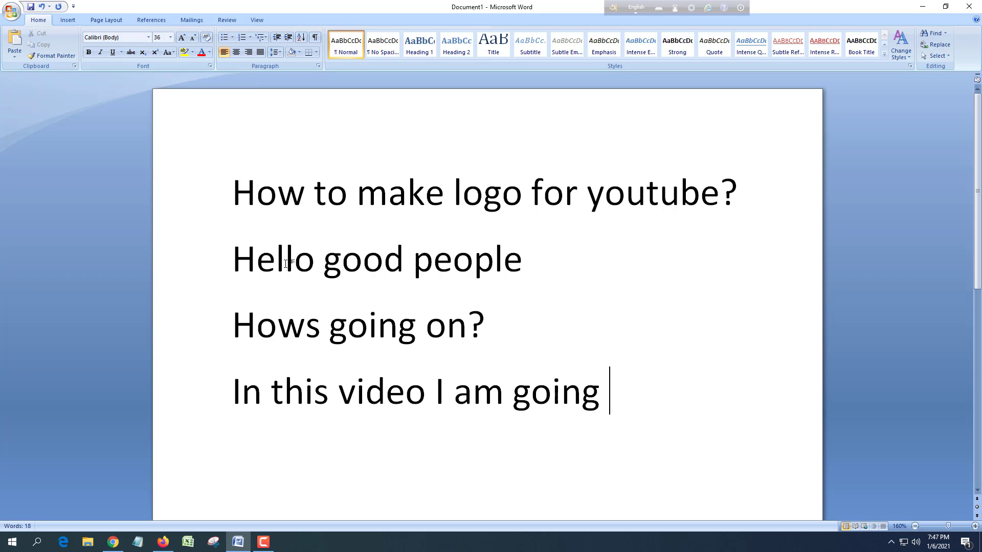
pyautogui.write('show you')
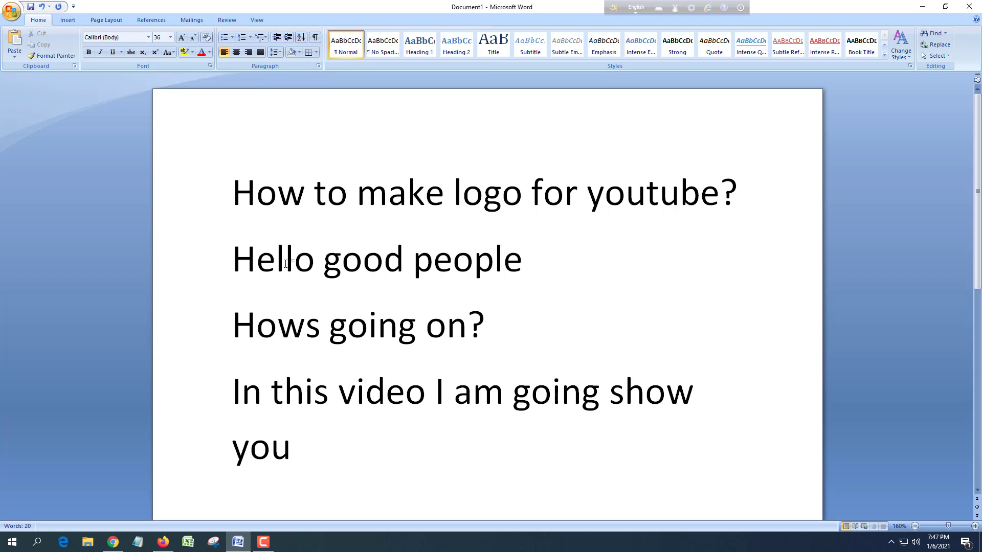
pyautogui.write(' how to ma')
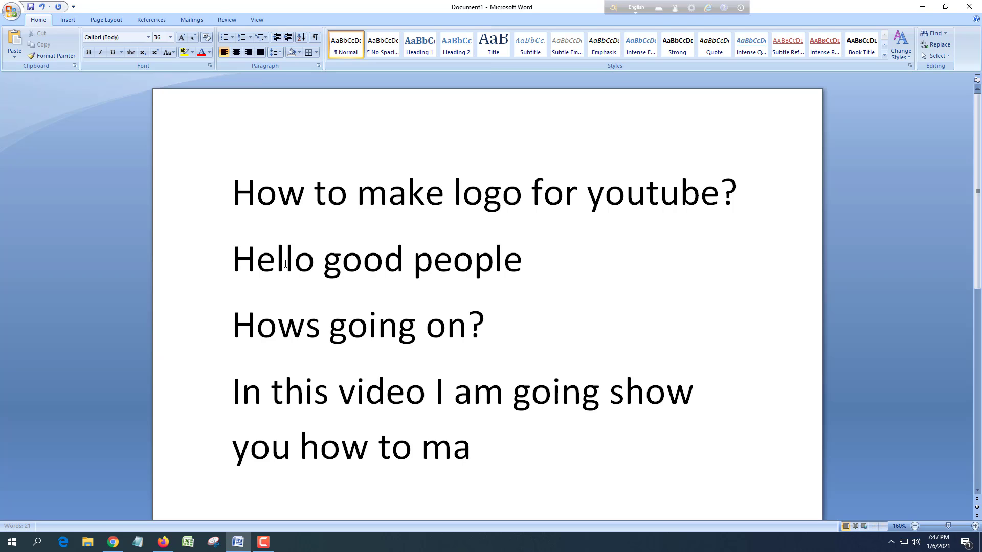
pyautogui.write('ke youtube log')
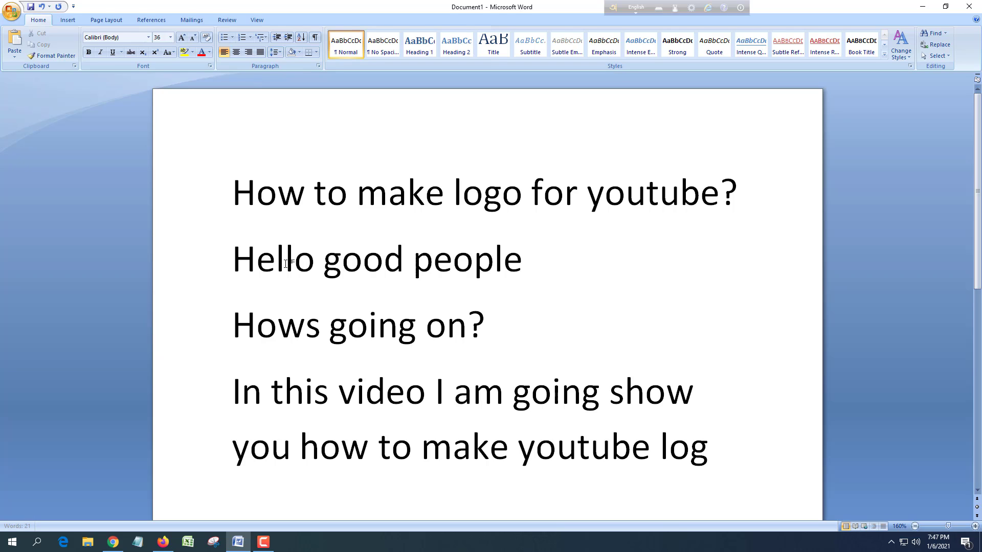
pyautogui.write('o for f')
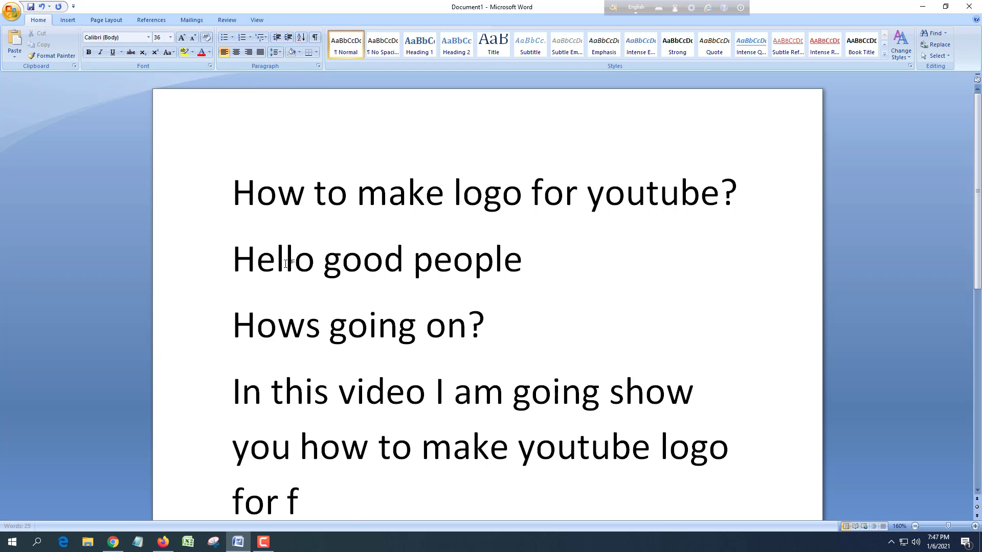
pyautogui.write('ree in')
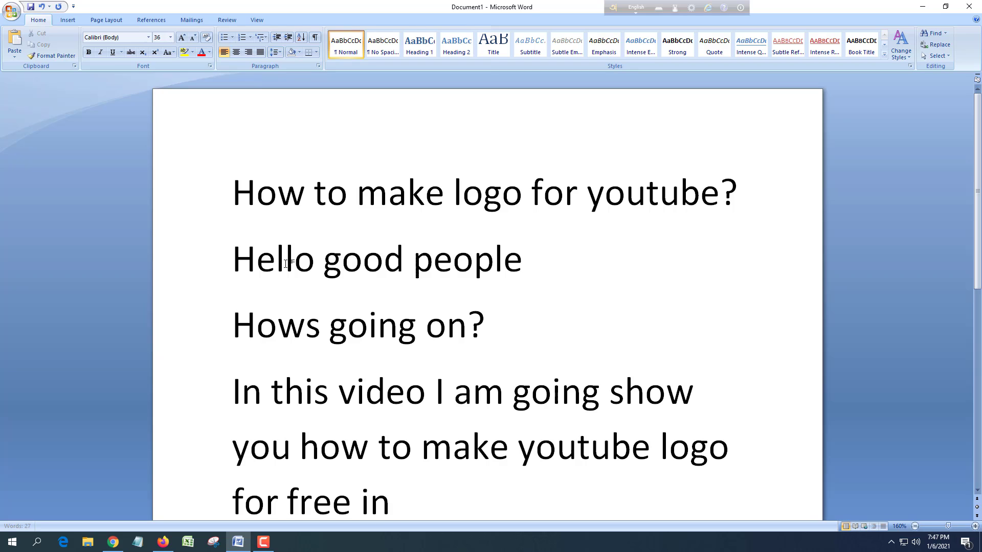
pyautogui.write(' 5 mins')
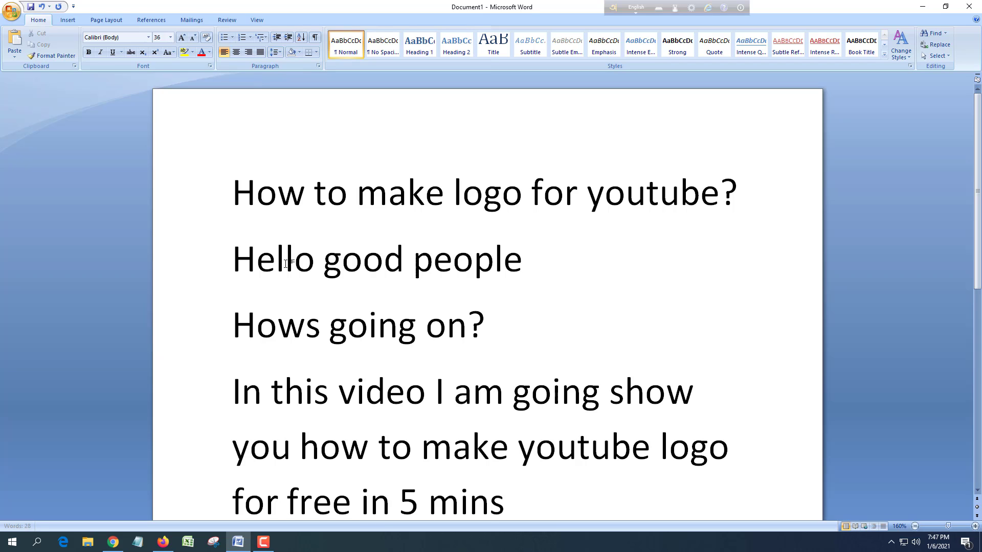
# Step: Add a new paragraph reading "So lets start" below the introduction
pyautogui.press('Return')
pyautogui.write('So ')
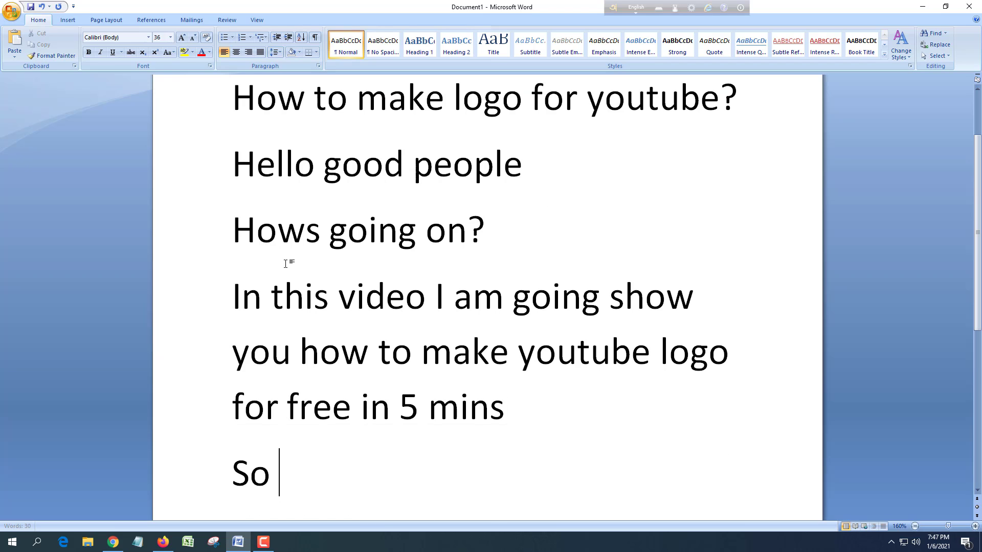
pyautogui.write('lets start')
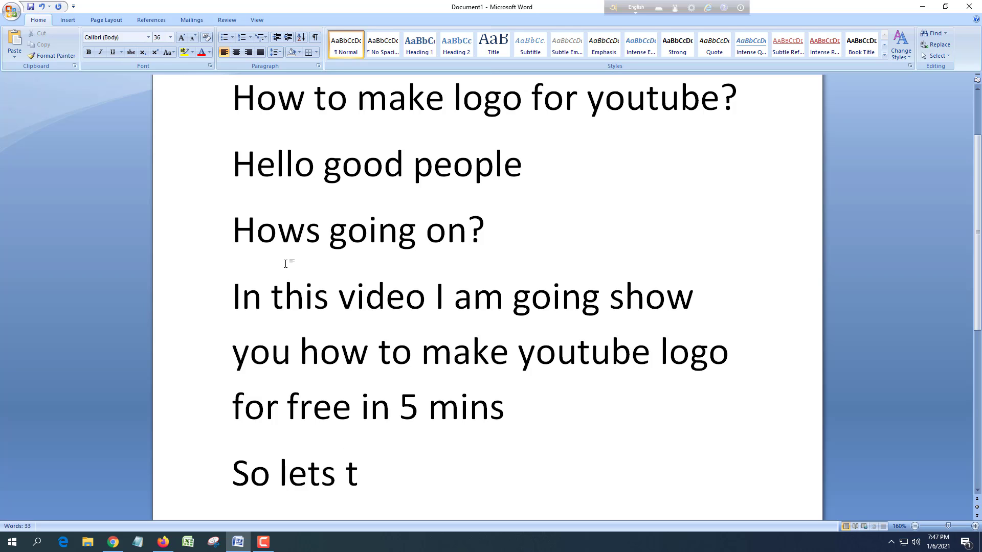
# Step: Add the instruction "First you have to go canva.com" on its own line, followed by an empty line
pyautogui.press('Return')
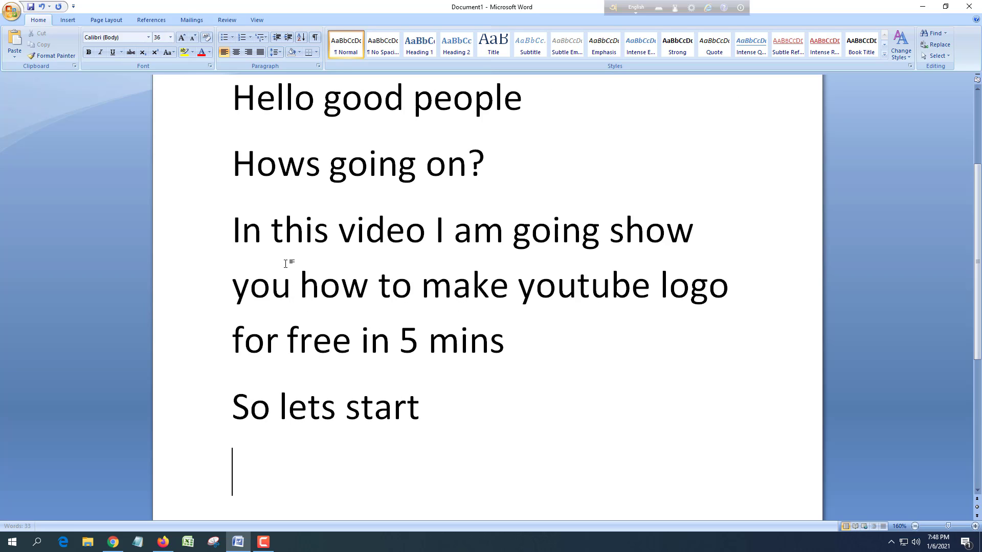
pyautogui.write('First you ha')
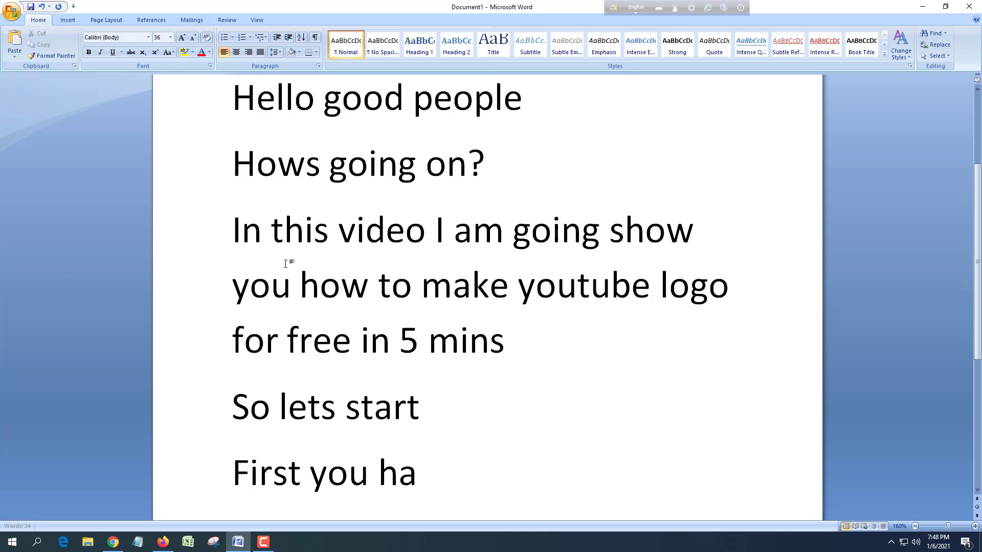
pyautogui.write('ve to go ')
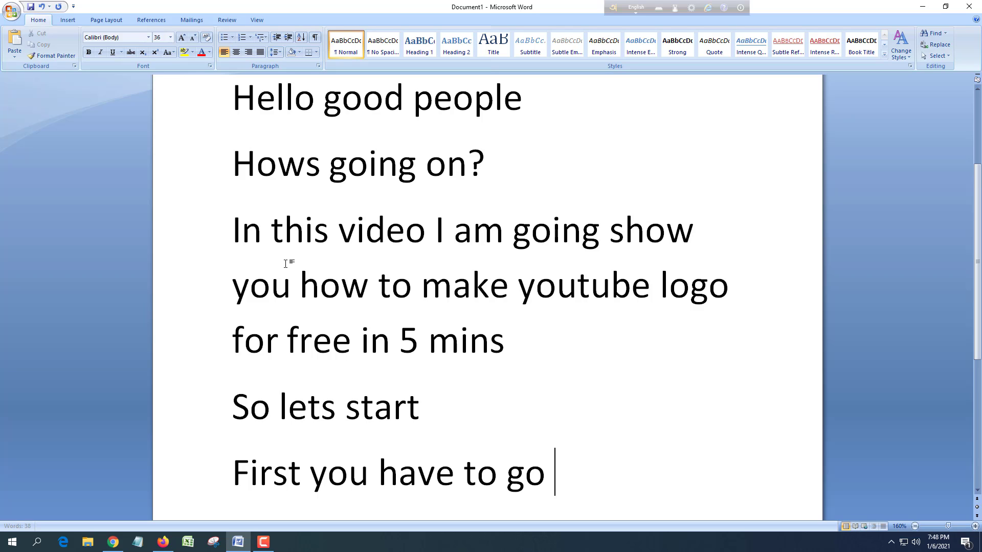
pyautogui.write('canva.com')
pyautogui.press('Return')
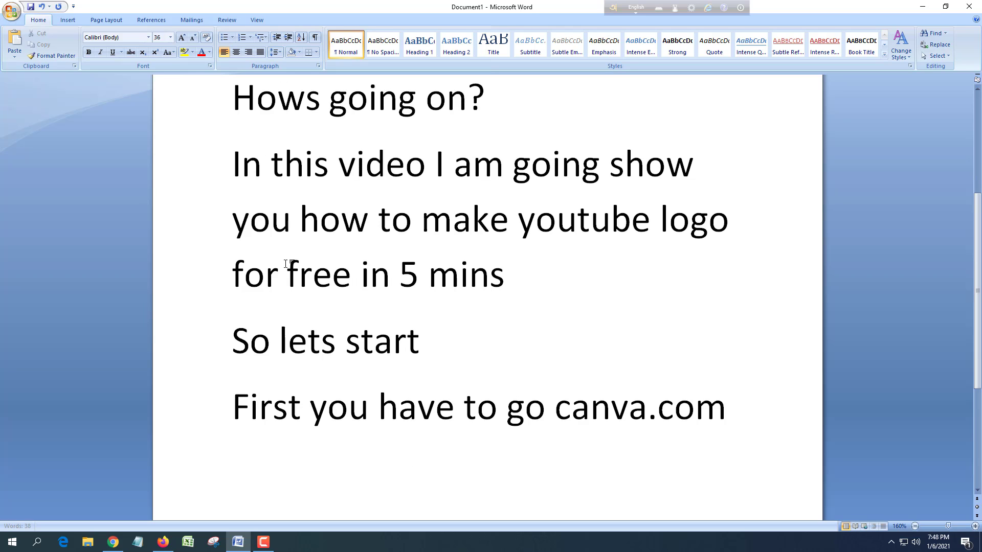
# Step: Switch to the Canva home page in Firefox and create a new Logo design
pyautogui.click(165, 543)
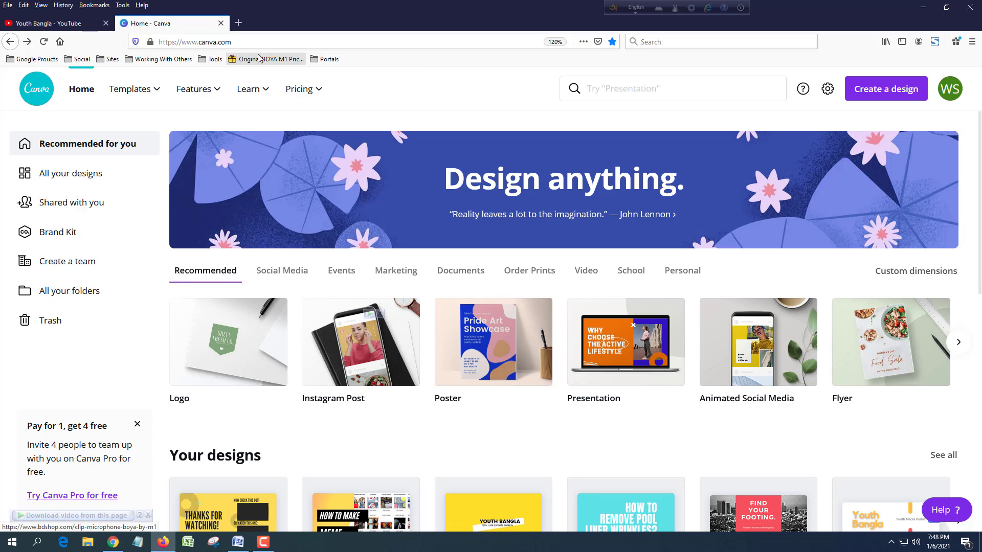
pyautogui.click(226, 338)
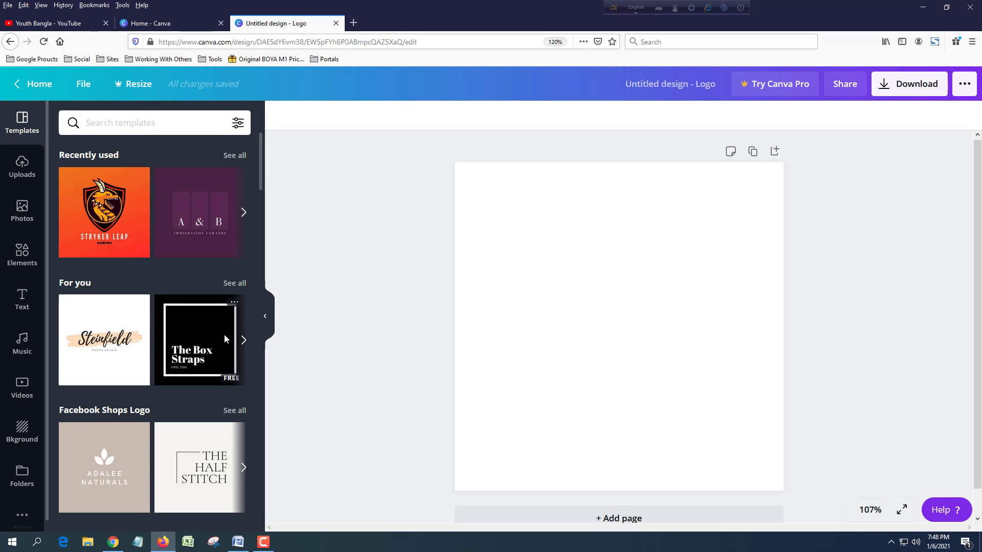
# Step: Switch back to the Word document and add the line "I assume you have gaming channel", followed by an empty line
pyautogui.click(240, 545)
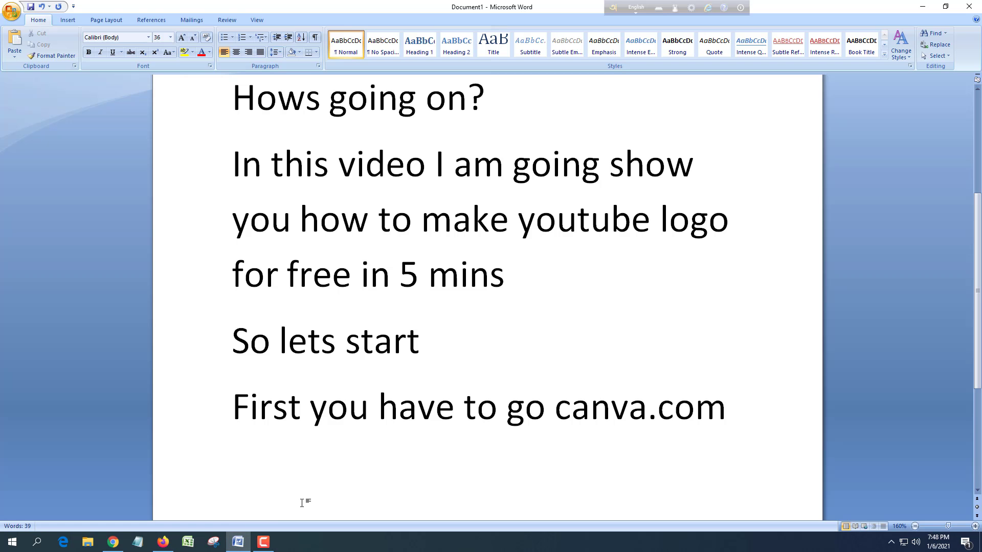
pyautogui.write('I assup')
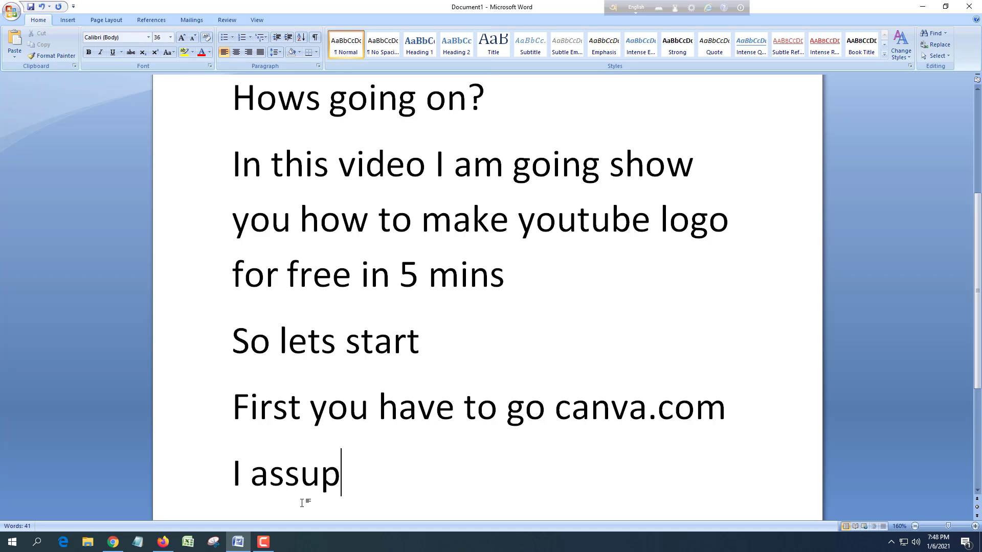
pyautogui.press('BackSpace')
pyautogui.write('me yo')
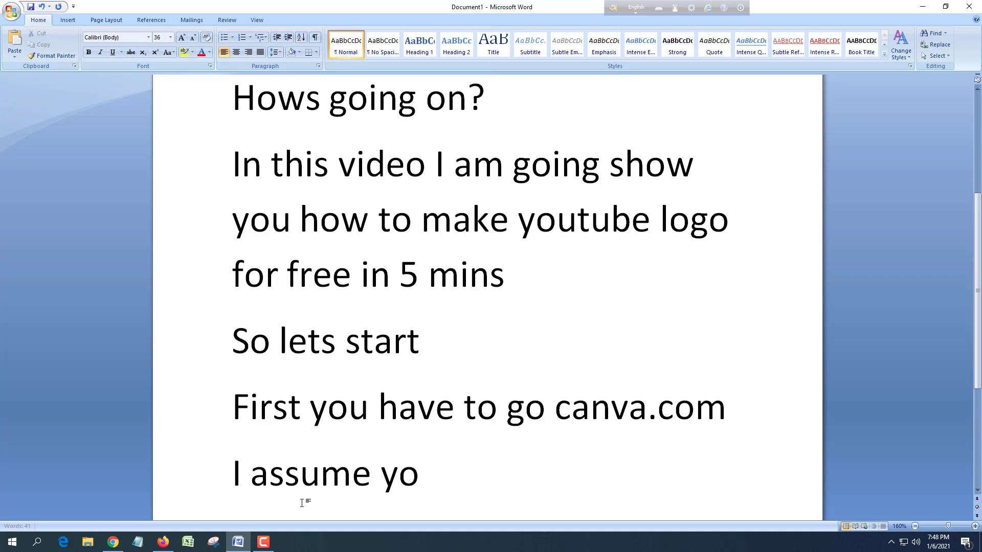
pyautogui.write('u have gaming channel')
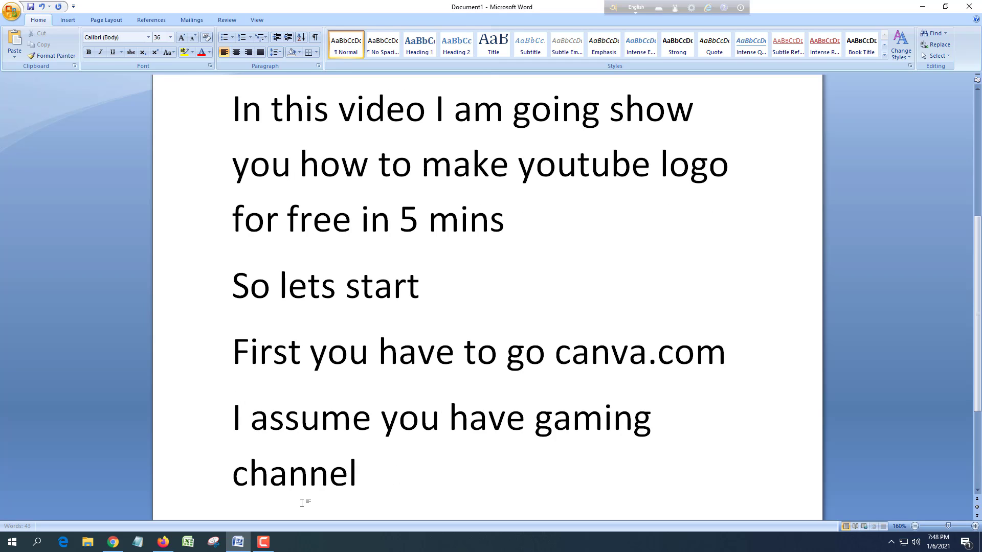
pyautogui.press('Return')
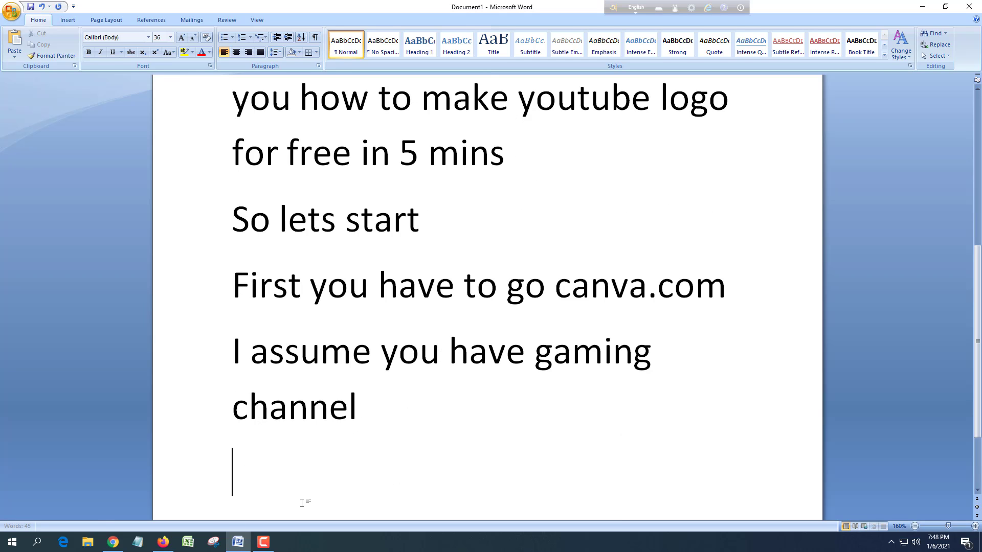
# Step: Return to the blank Canva logo design and show all templates in the Gaming Logo category
pyautogui.hotkey('alt', 'Tab')
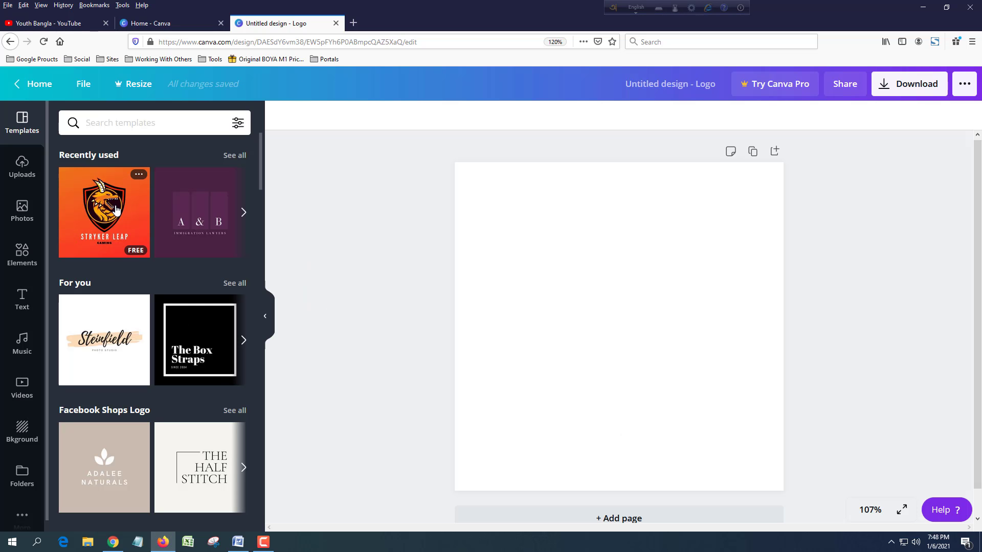
pyautogui.scroll(-10, 173, 231)
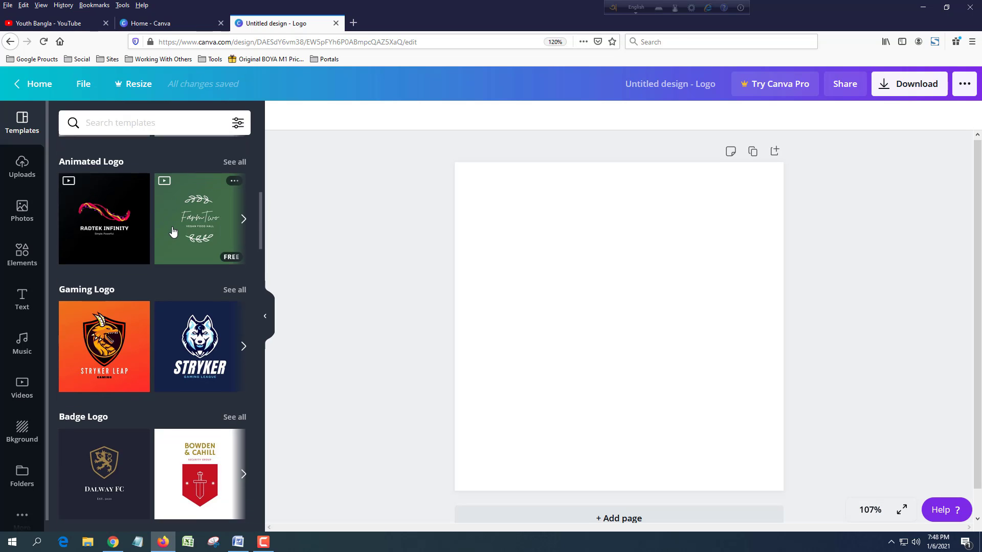
pyautogui.scroll(2, 177, 225)
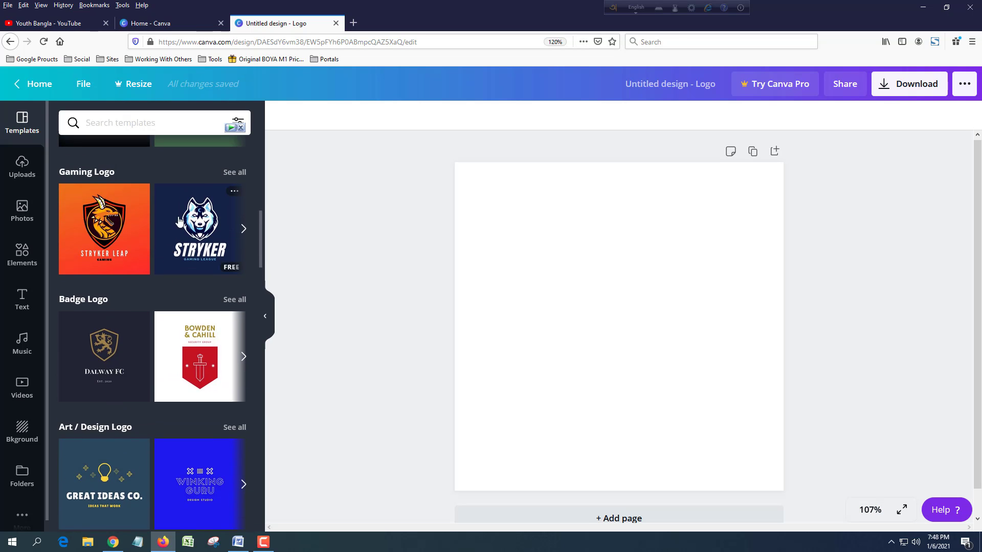
pyautogui.click(238, 174)
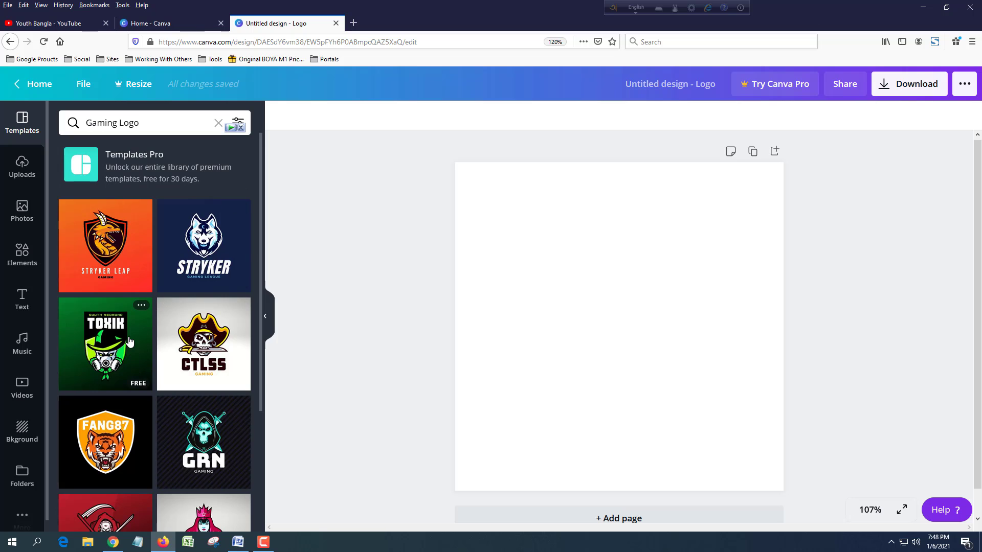
# Step: Switch to the Word document and add the line "Here is a lots of tamplate", followed by an empty line
pyautogui.click(242, 546)
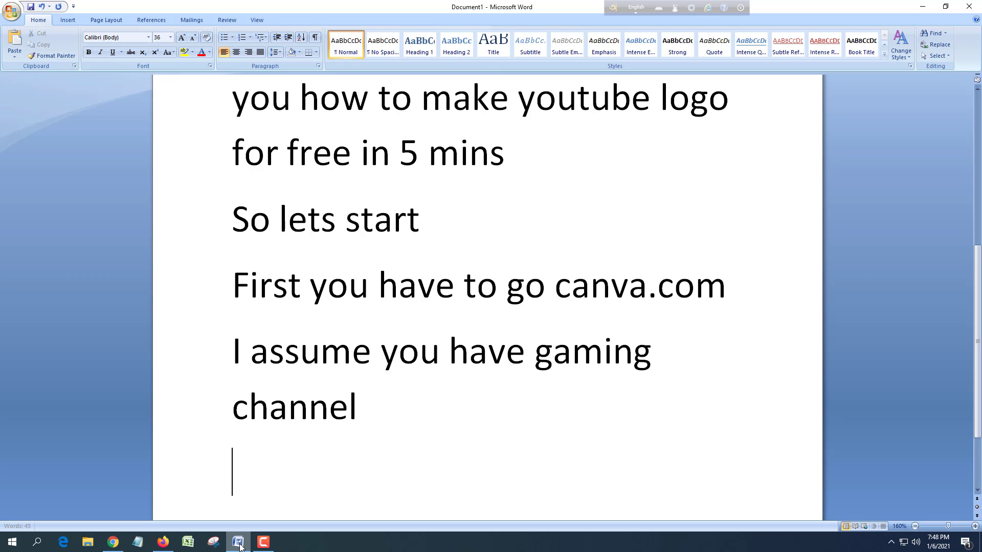
pyautogui.write('Here is a l')
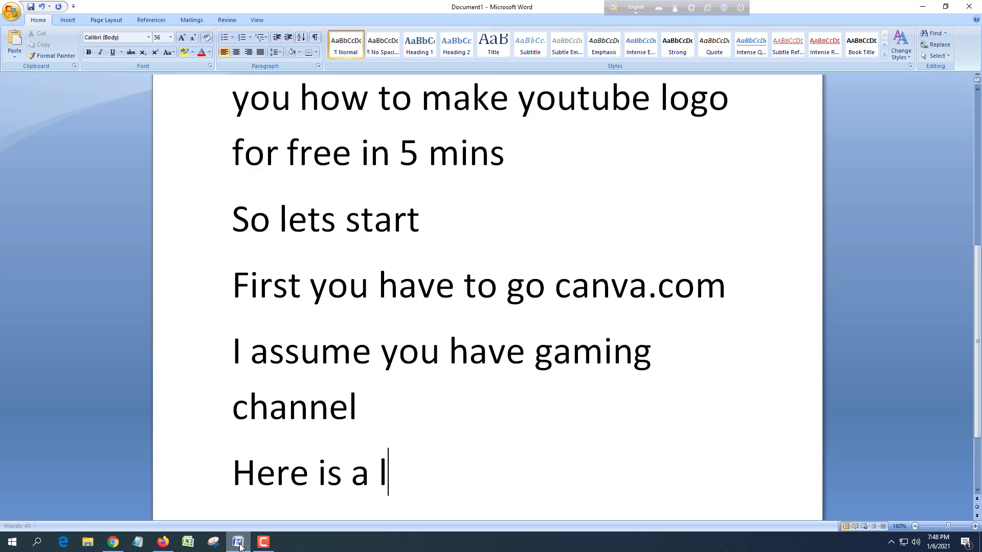
pyautogui.write('ots of tampla')
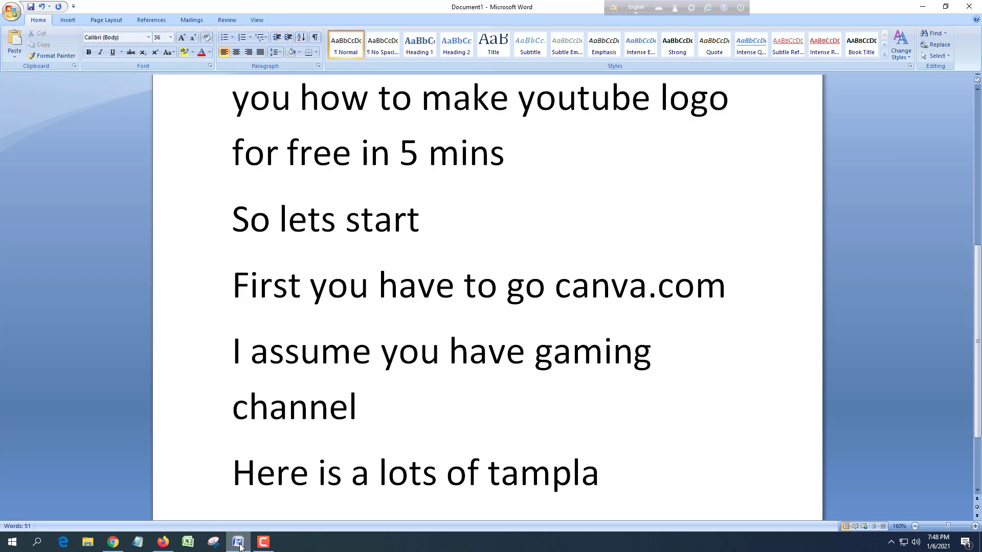
pyautogui.write('te')
pyautogui.press('Return')
# Step: Return to the Canva logo design, apply the orange Stryker Leap dragon template and select its title text
pyautogui.click(238, 543)
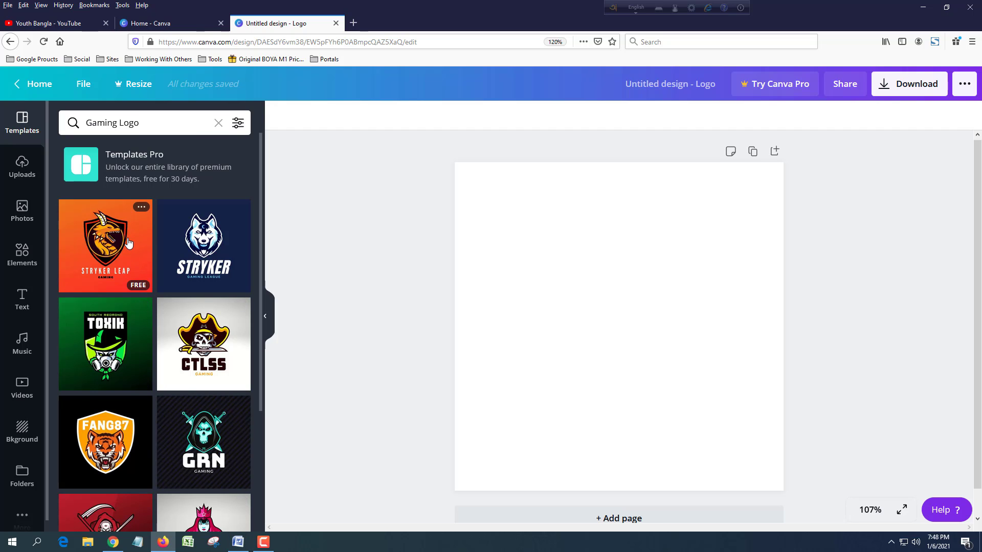
pyautogui.scroll(-3, 129, 245)
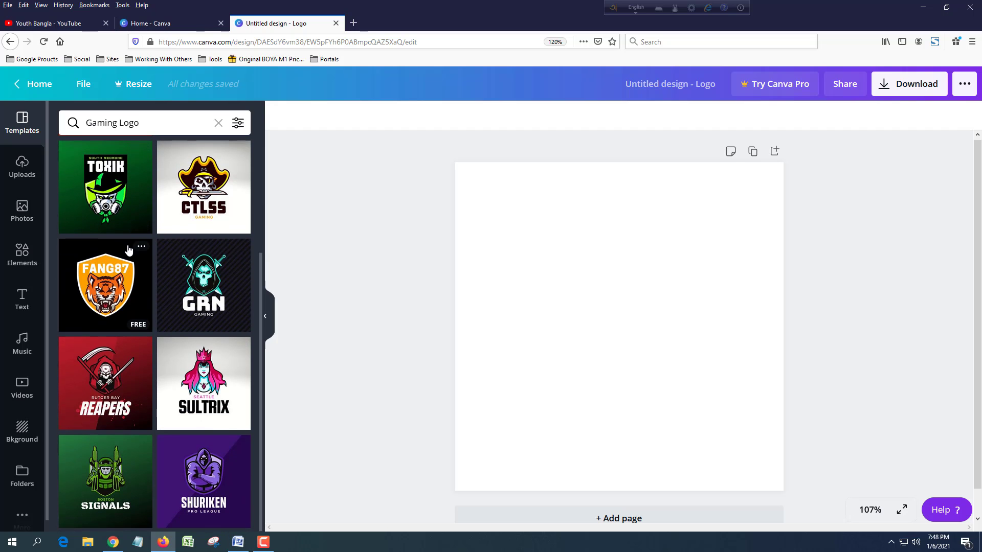
pyautogui.scroll(3, 138, 378)
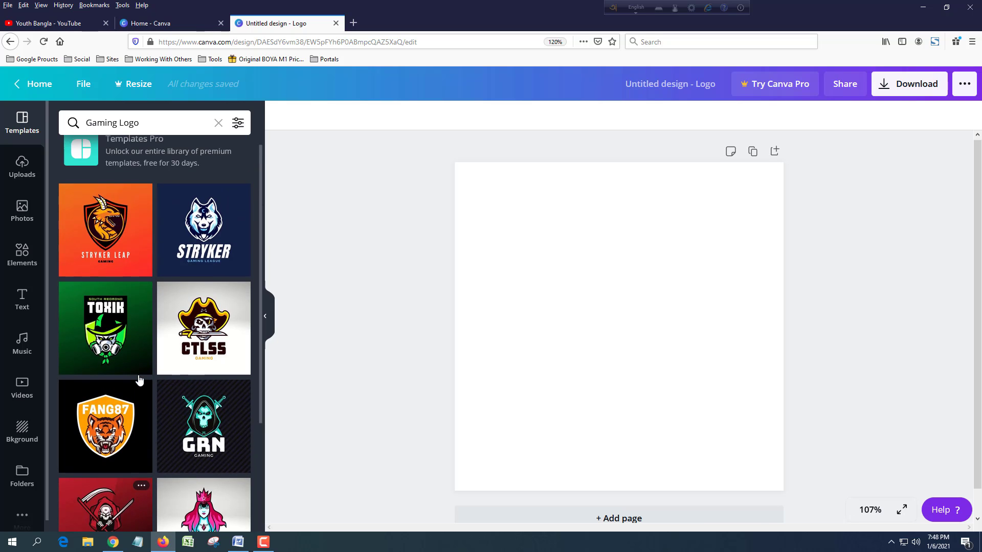
pyautogui.scroll(1, 138, 379)
pyautogui.click(122, 256)
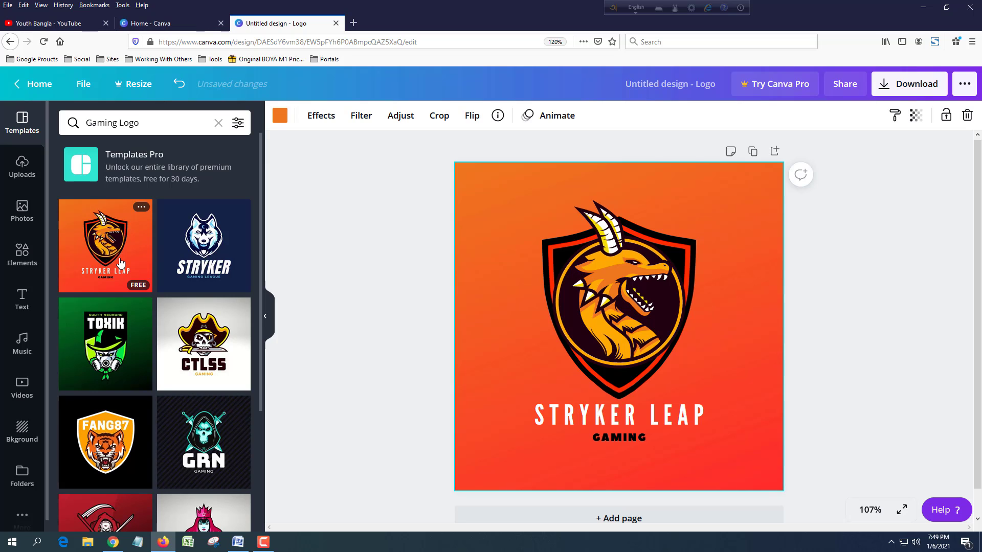
pyautogui.click(616, 416)
# Step: Switch to the Word document and add the line "Suppose your channel name is Ninja Gaming"
pyautogui.hotkey('alt', 'Tab')
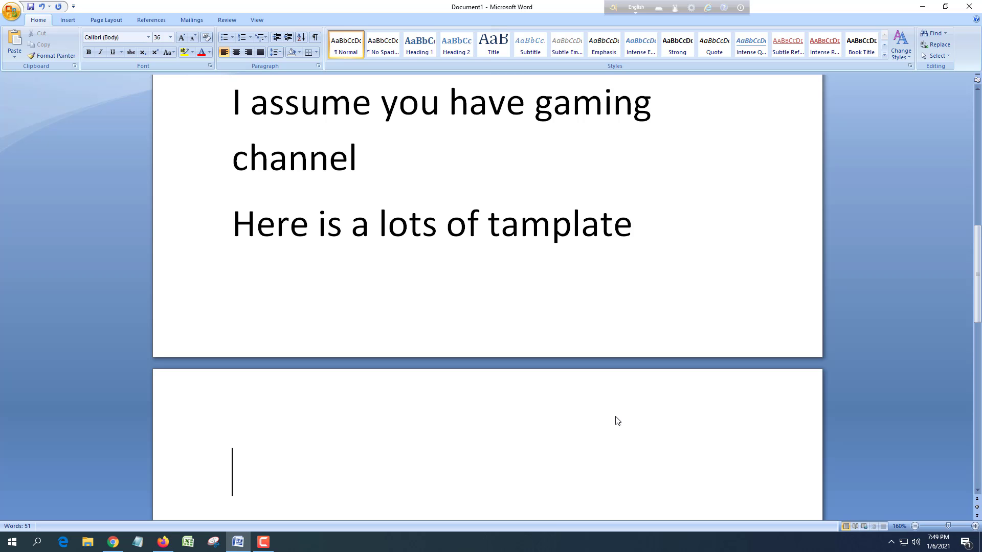
pyautogui.write('suppose your')
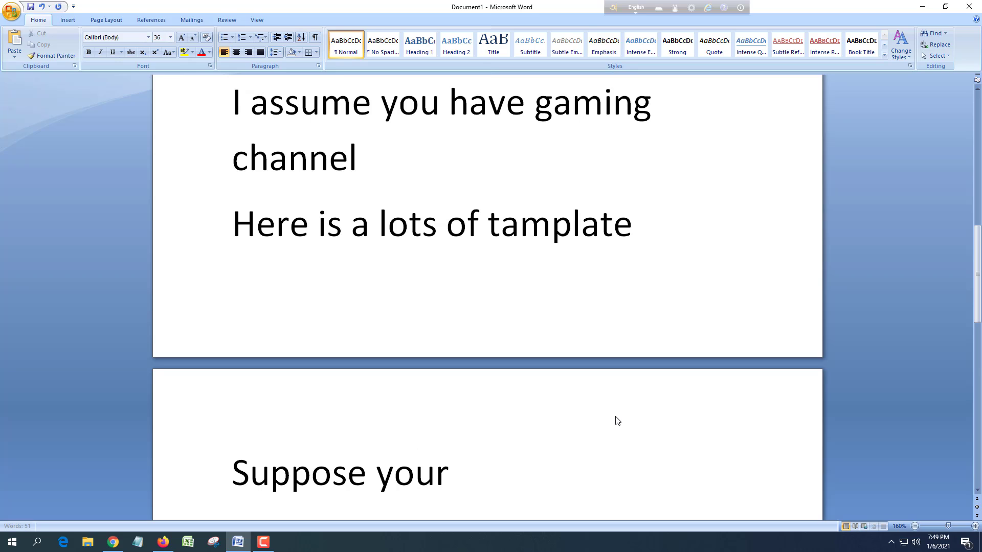
pyautogui.write(' channel ')
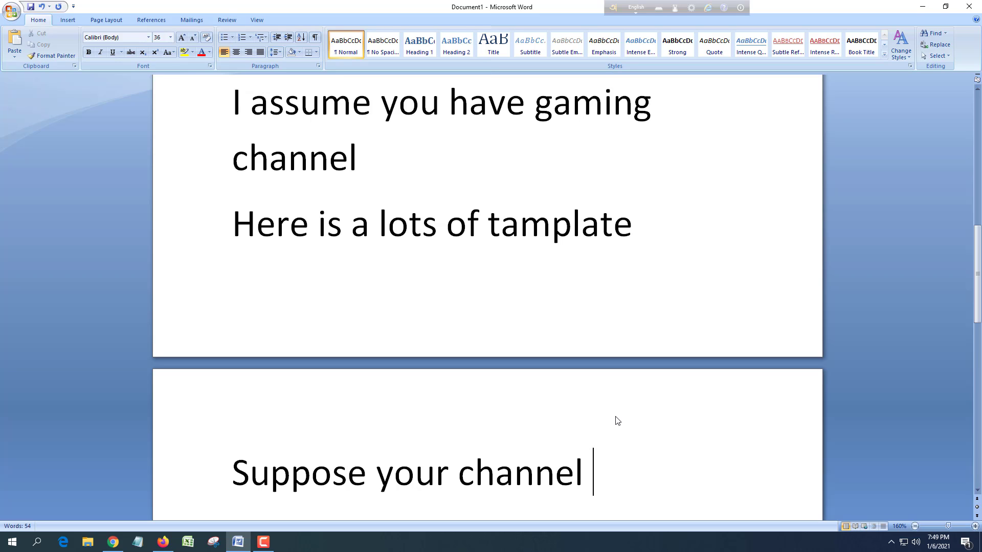
pyautogui.write('name i')
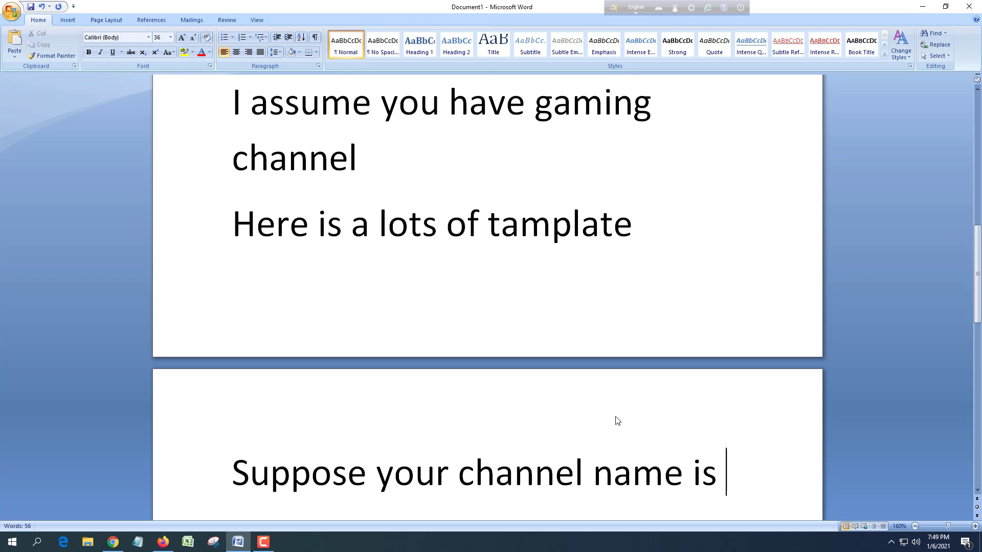
pyautogui.write('s')
pyautogui.press('Return')
pyautogui.write('NIn')
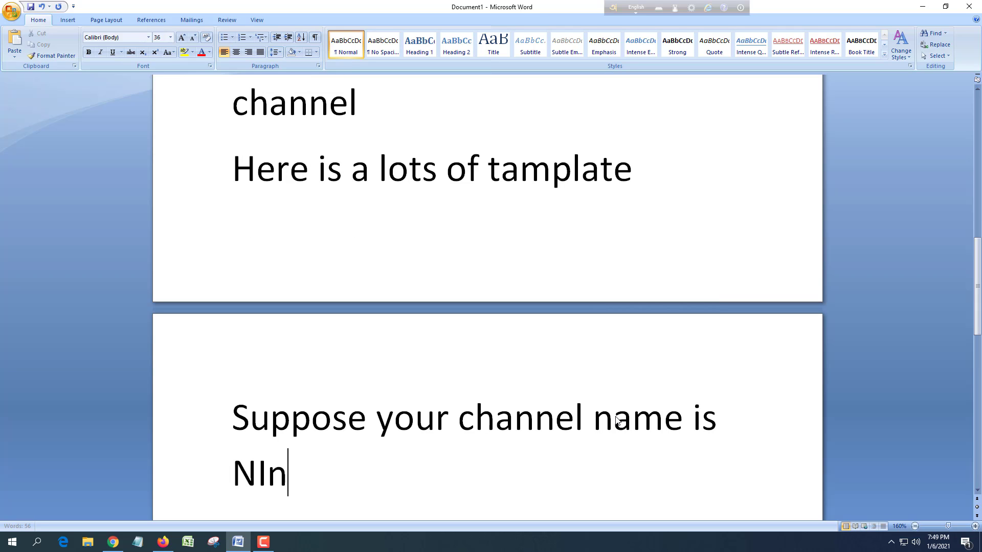
pyautogui.press('BackSpace')
pyautogui.press('BackSpace')
pyautogui.write('inja ')
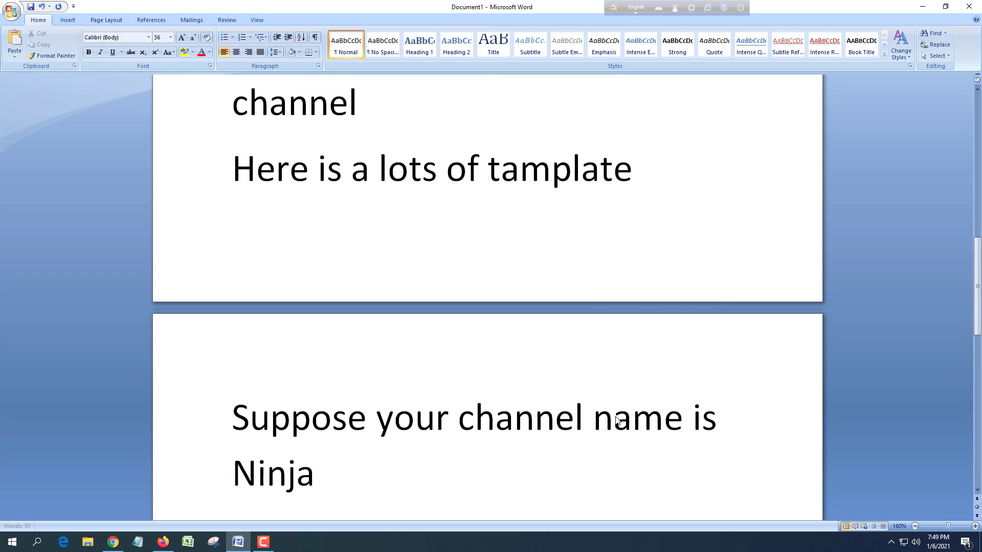
pyautogui.write('Gaming')
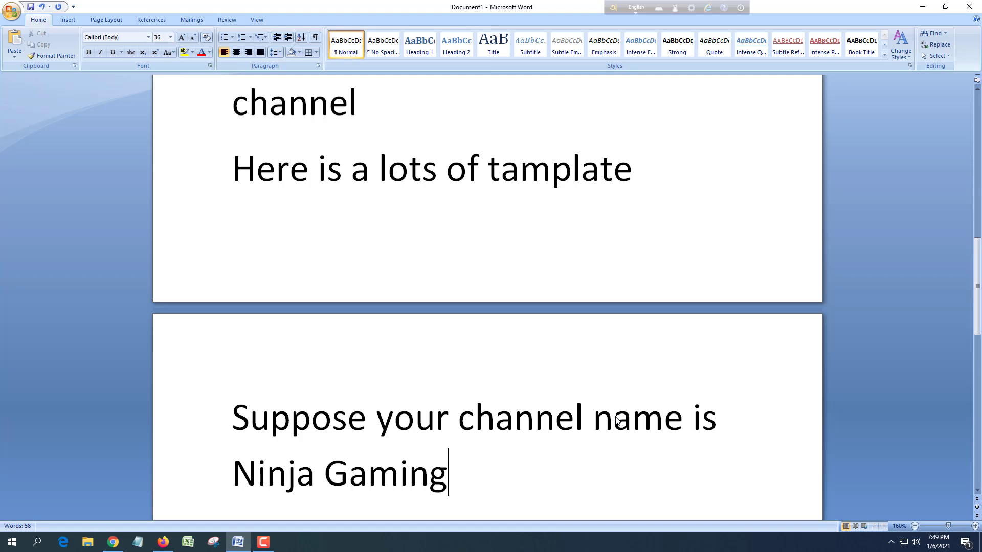
# Step: Return to the Canva logo and replace the title "STRYKER LEAP" with "NINJA GAMING"
pyautogui.hotkey('alt', 'Tab')
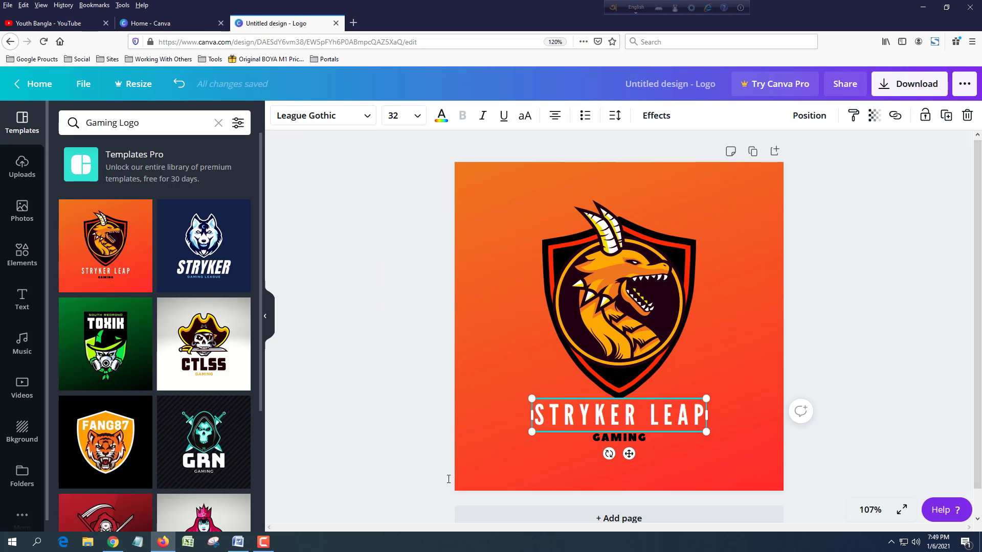
pyautogui.doubleClick(646, 420)
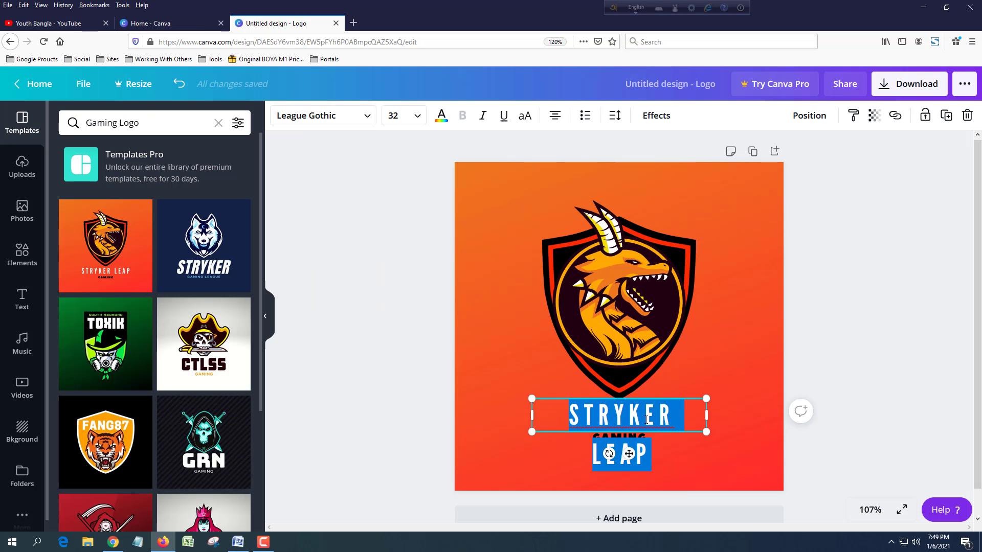
pyautogui.write('NINJ')
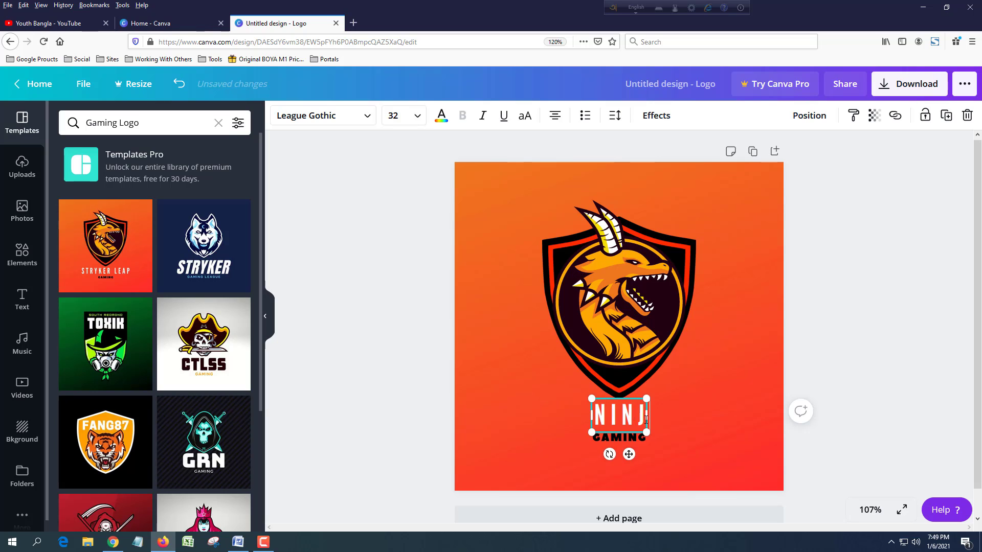
pyautogui.write('A GAMING')
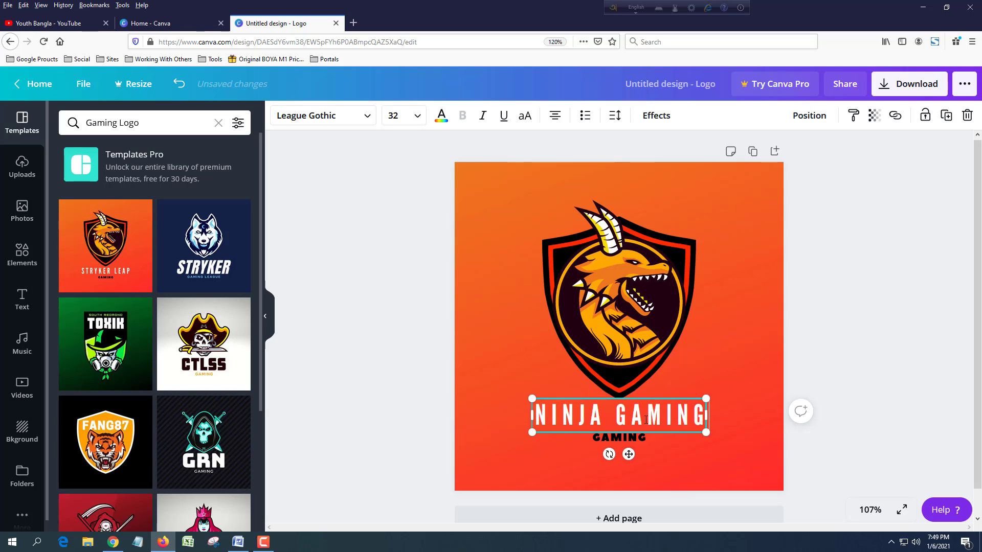
pyautogui.click(494, 333)
# Step: Replace the small black "GAMING" text under the title with "THE ULTIMATE GAMING START"
pyautogui.click(628, 438)
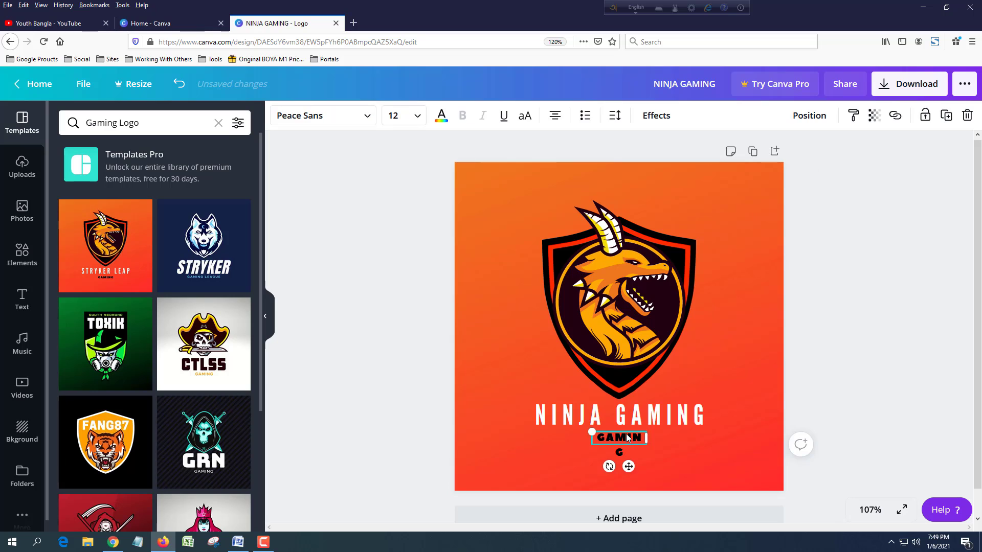
pyautogui.click(627, 434)
pyautogui.write('G')
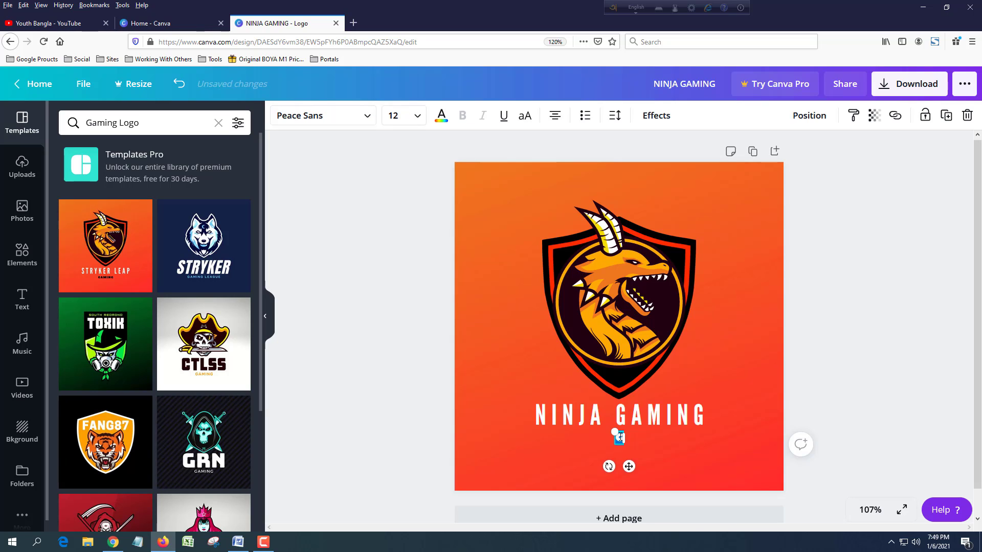
pyautogui.write('THE UL')
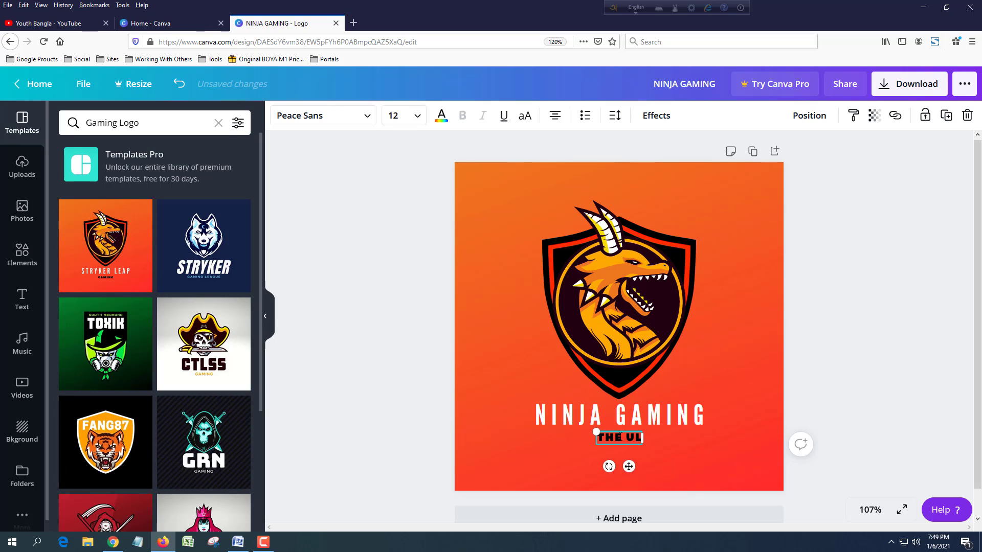
pyautogui.write('TIMATE GAMING S')
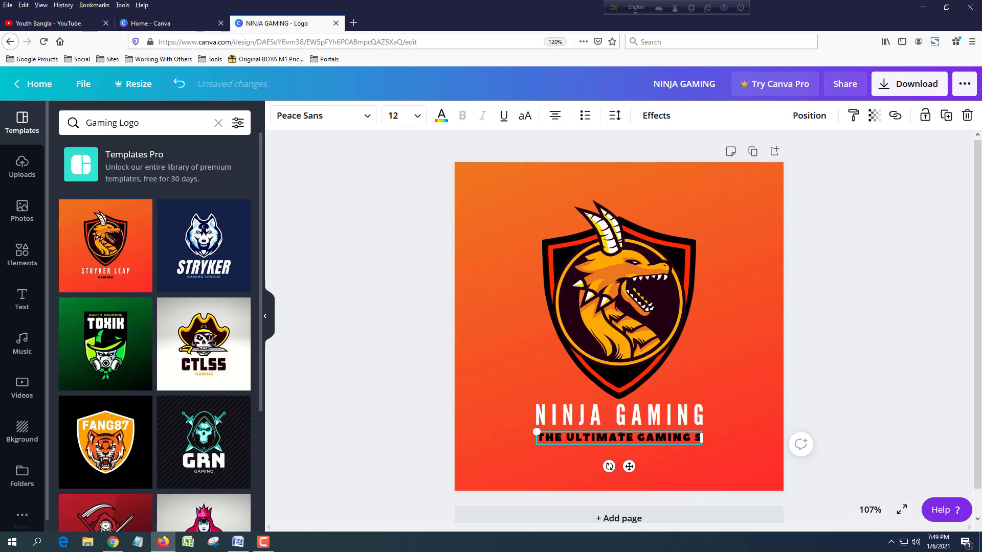
pyautogui.write('TART')
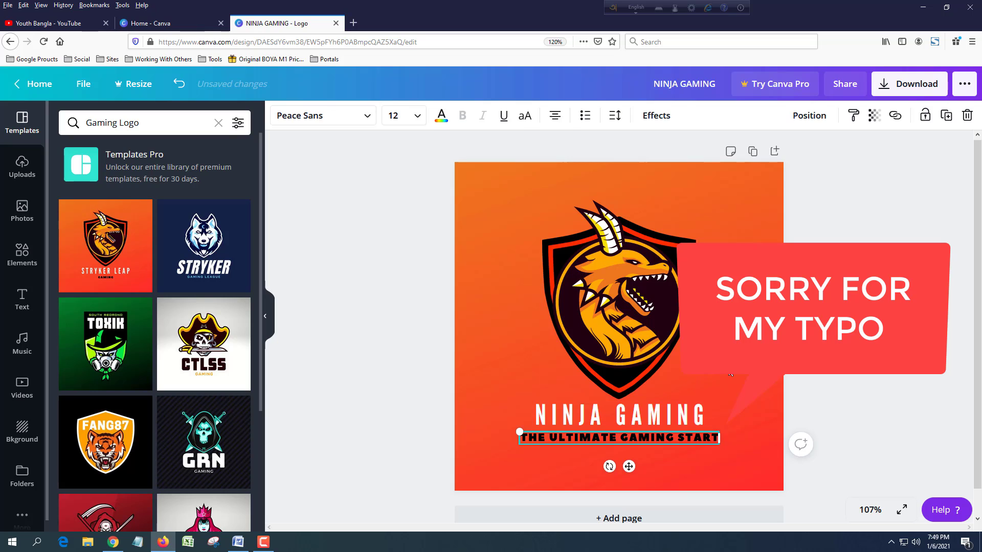
# Step: Delete the dragon graphic from the shield
pyautogui.click(660, 304)
pyautogui.click(648, 300)
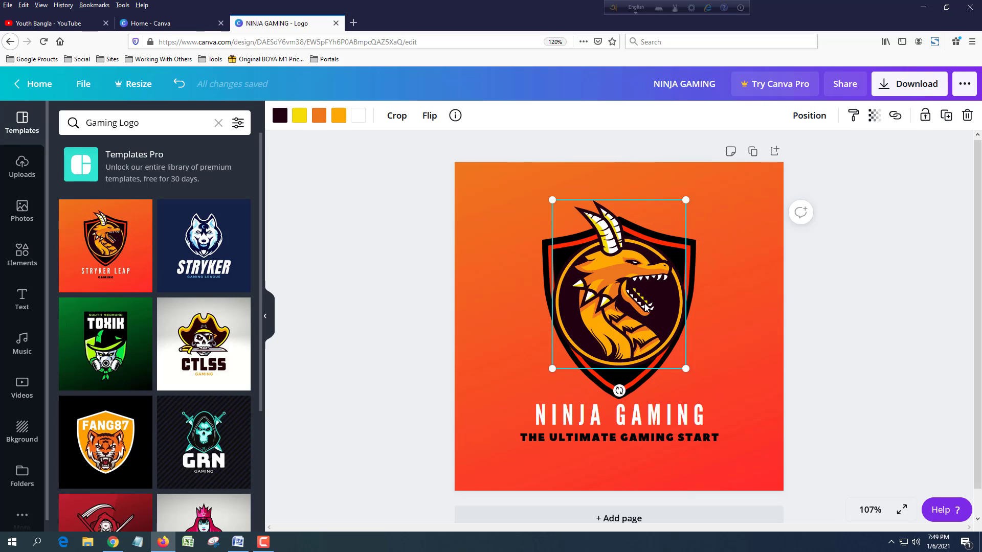
pyautogui.press('Delete')
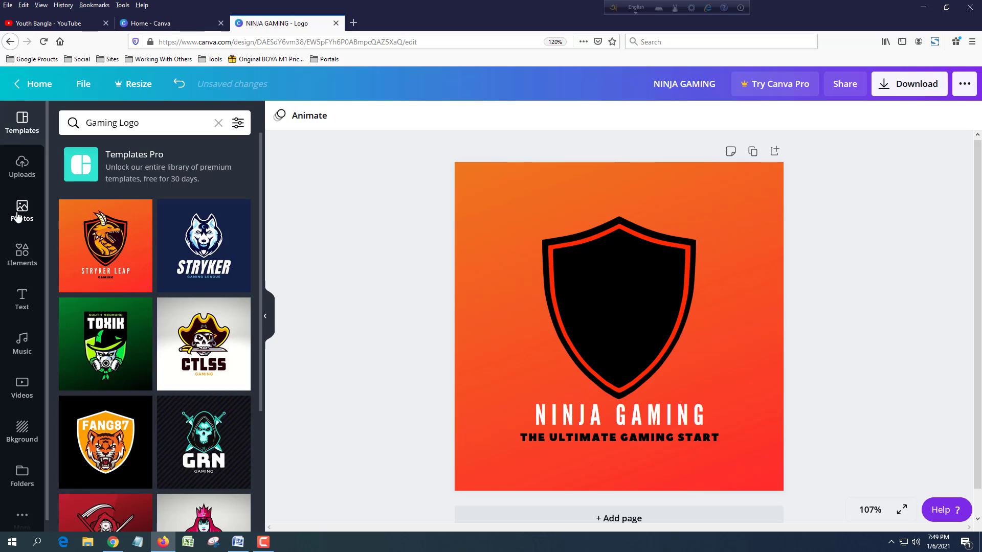
# Step: Search Canva's elements for "NINJA"
pyautogui.scroll(-1, 23, 427)
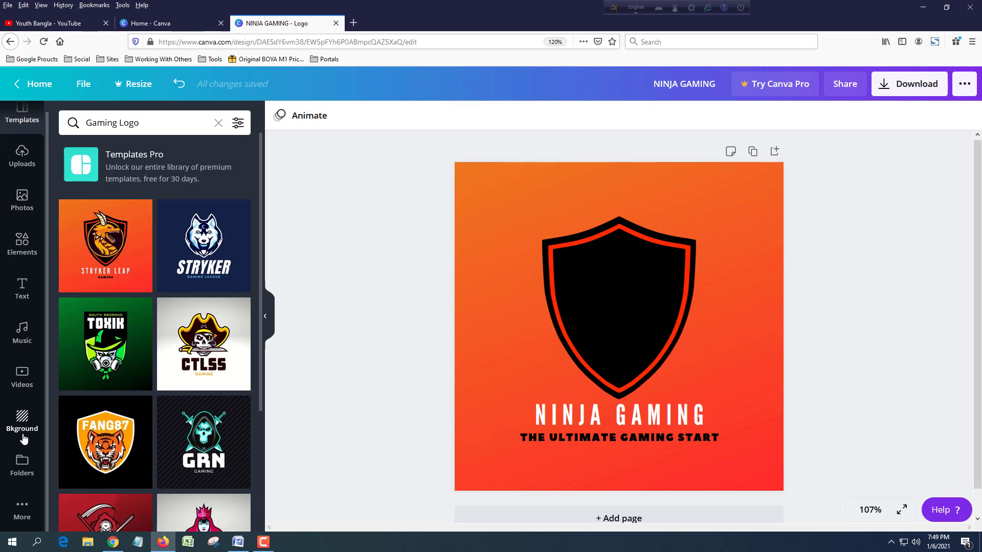
pyautogui.scroll(1, 22, 338)
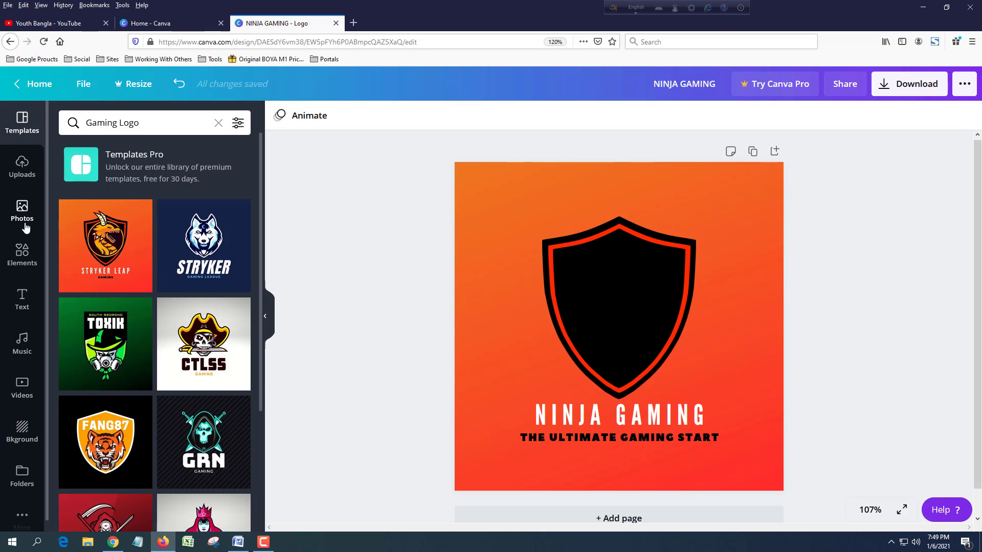
pyautogui.click(22, 252)
pyautogui.click(149, 123)
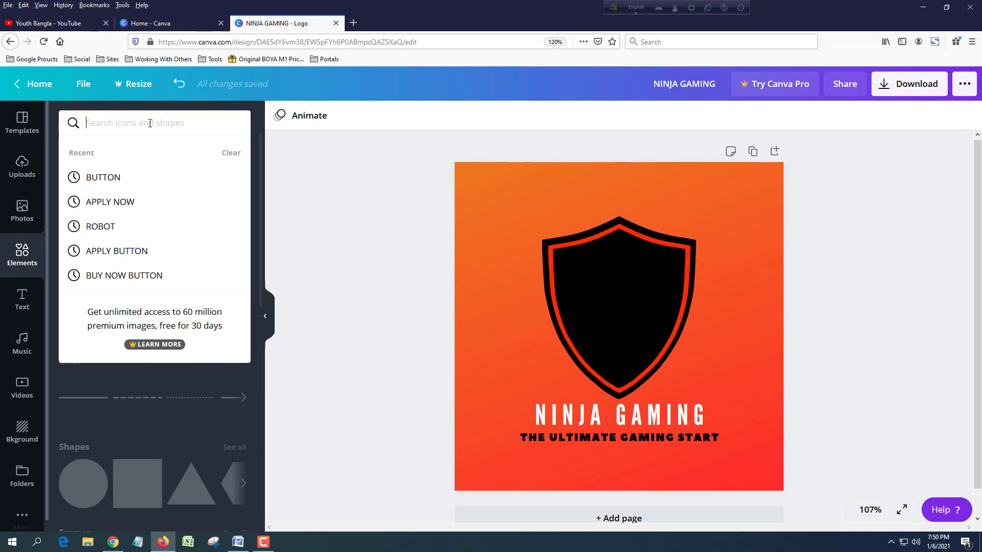
pyautogui.write('NINJA')
pyautogui.press('Return')
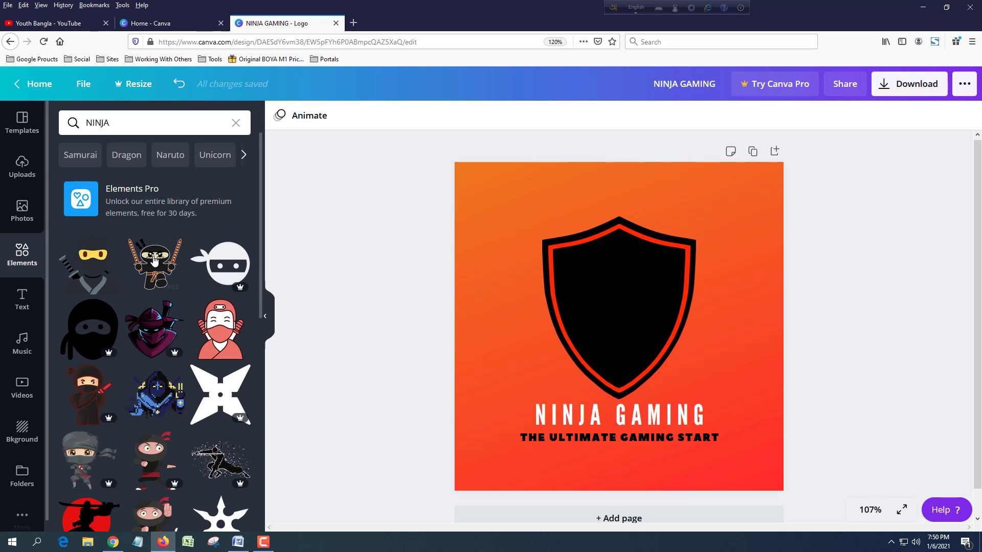
# Step: Add the free black ninja with two raised swords and move it up to the middle of the shield
pyautogui.moveTo(154, 261)
pyautogui.click(154, 261)
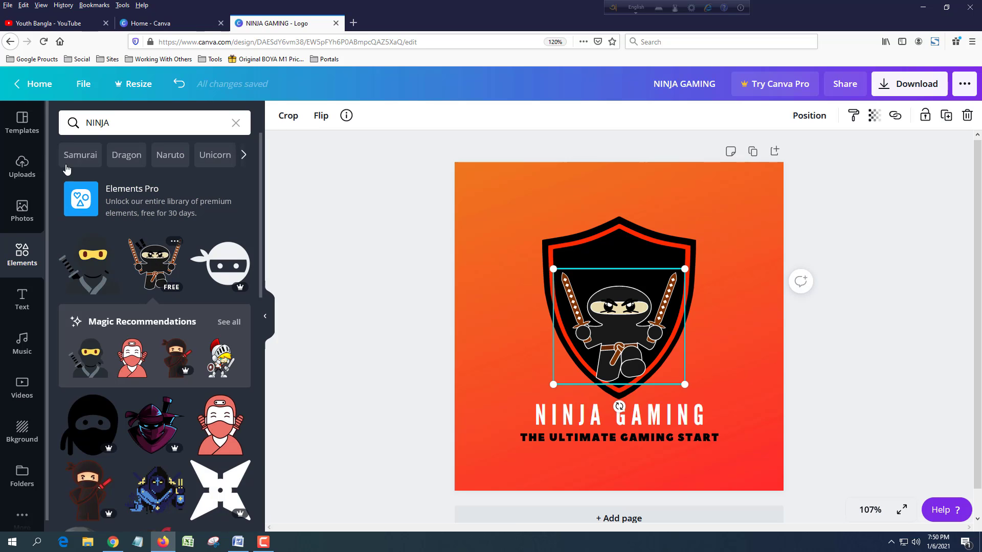
pyautogui.moveTo(636, 338); pyautogui.dragTo(635, 315)
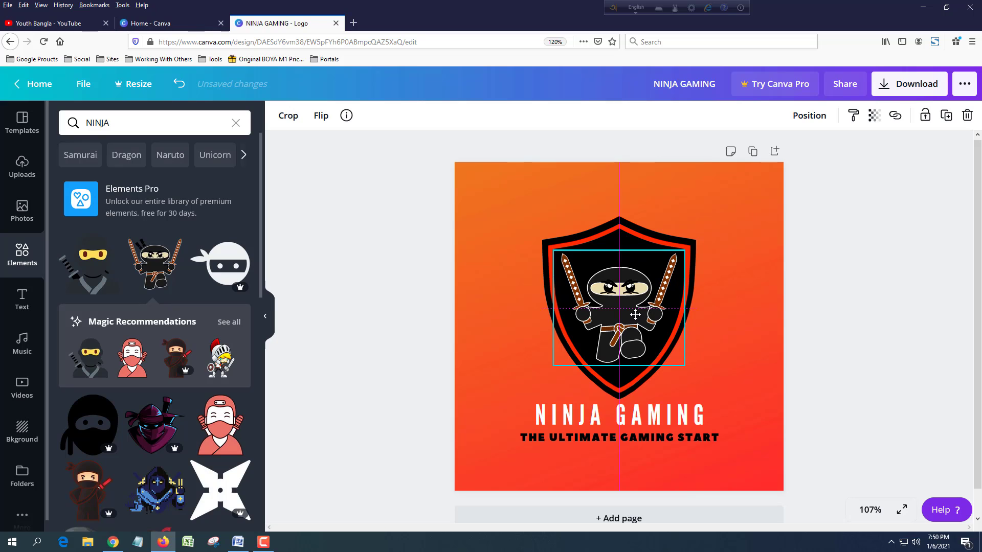
pyautogui.click(755, 364)
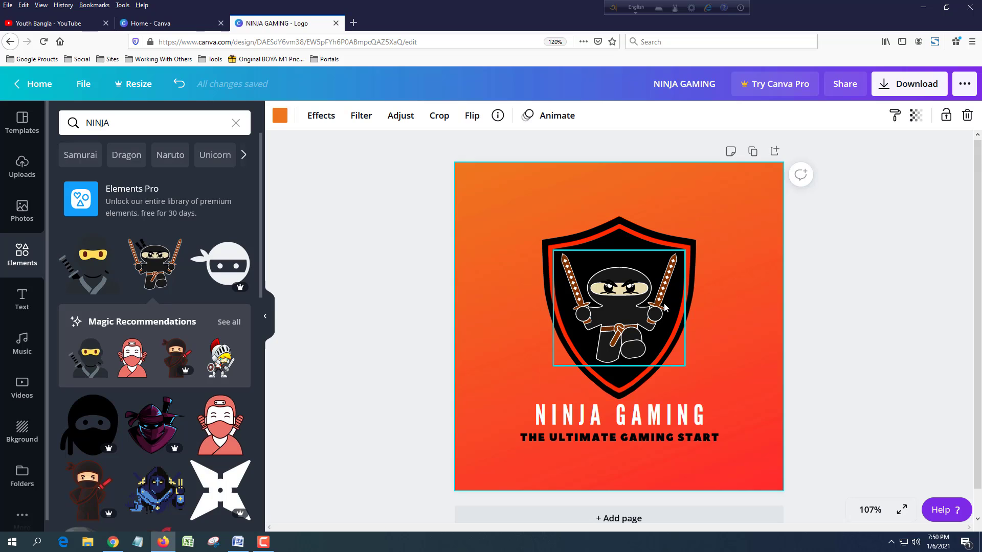
pyautogui.scroll(-1, 662, 331)
pyautogui.scroll(1, 661, 333)
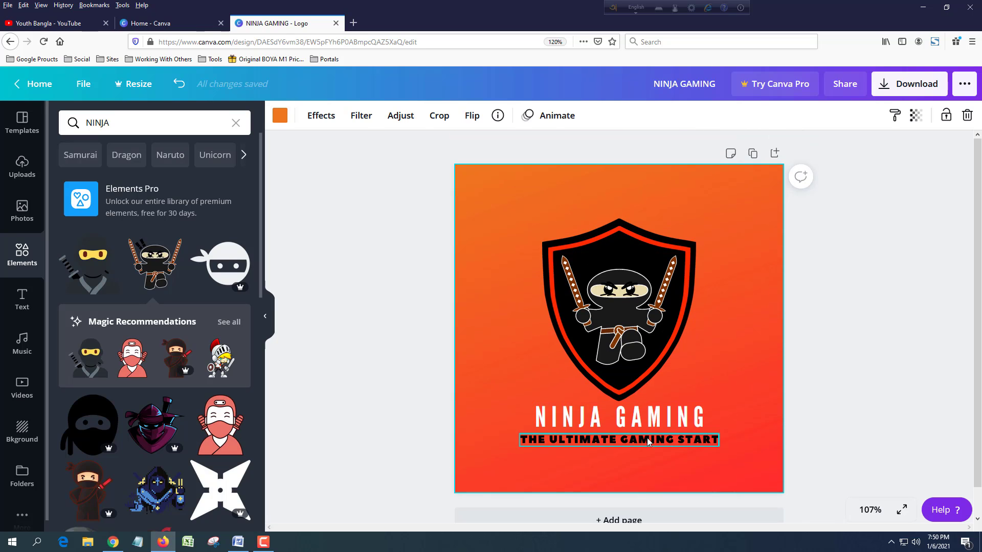
pyautogui.click(648, 441)
pyautogui.click(658, 413)
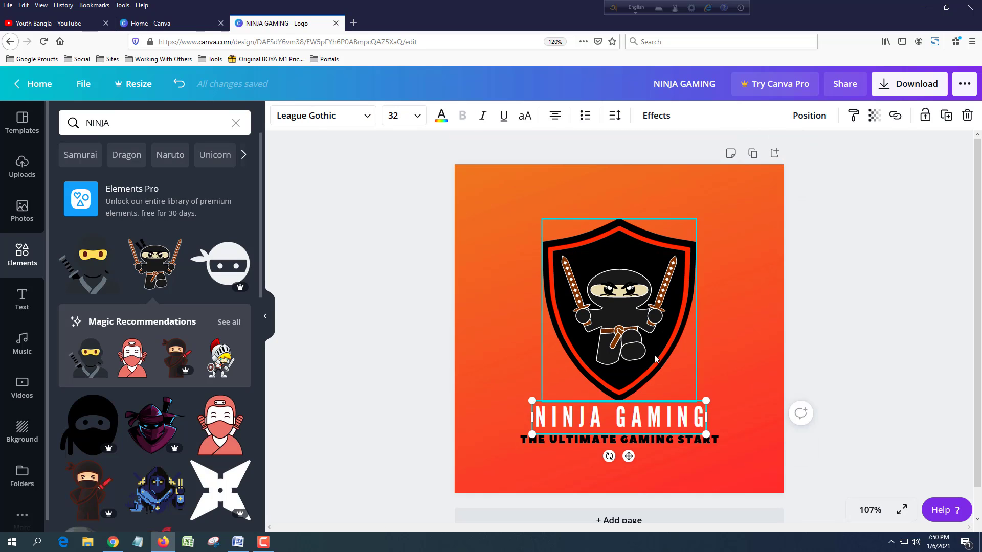
pyautogui.click(646, 282)
pyautogui.click(714, 283)
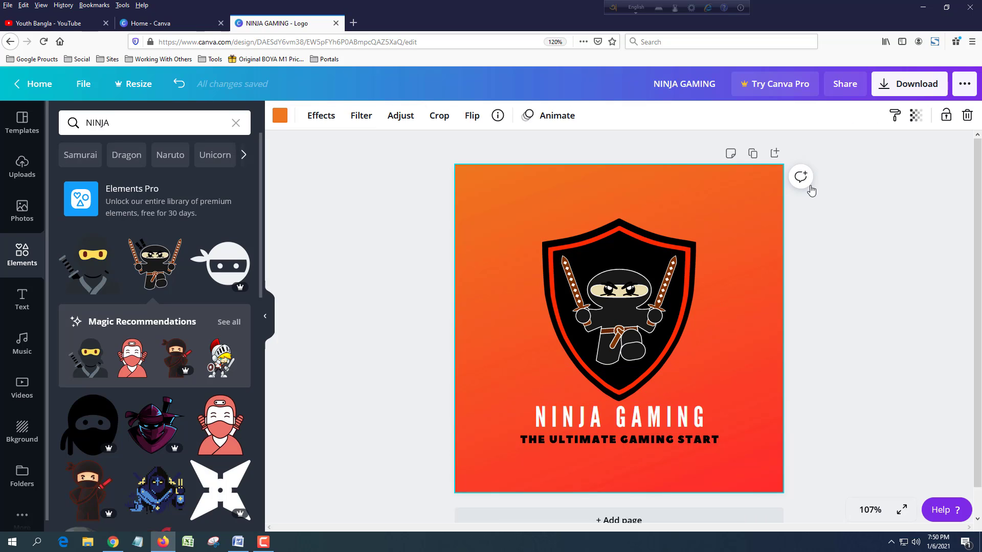
# Step: Open the download settings for the logo design and choose PNG as the file type
pyautogui.click(916, 84)
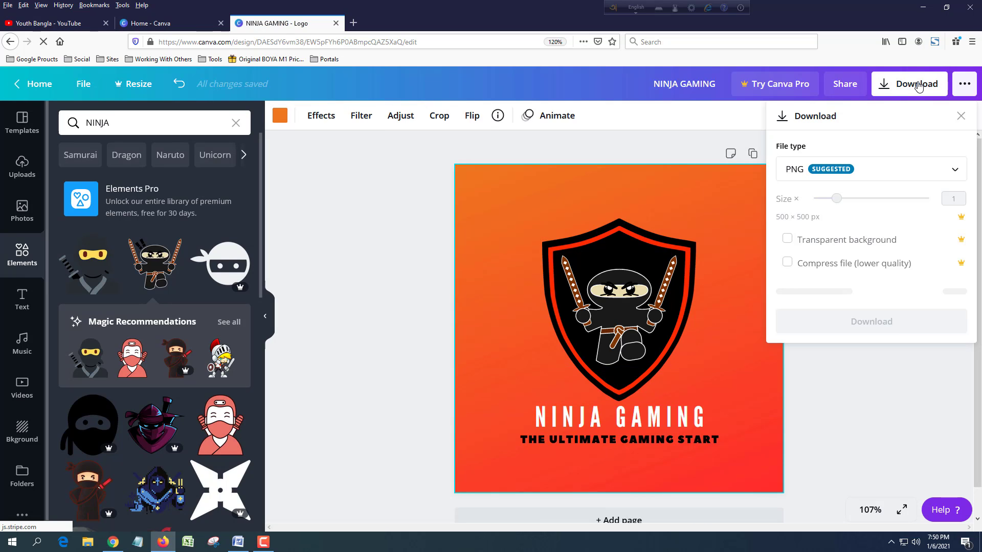
pyautogui.click(819, 174)
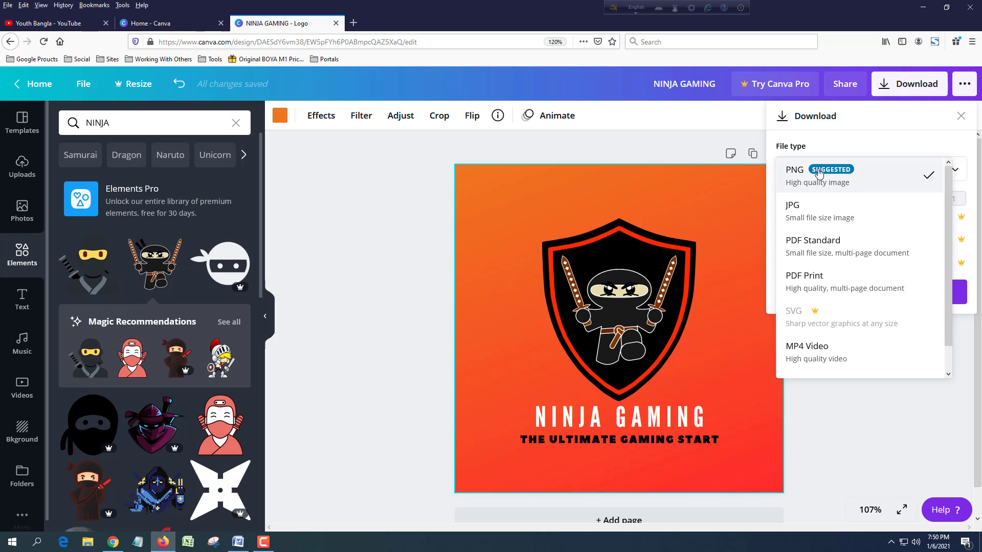
pyautogui.click(818, 173)
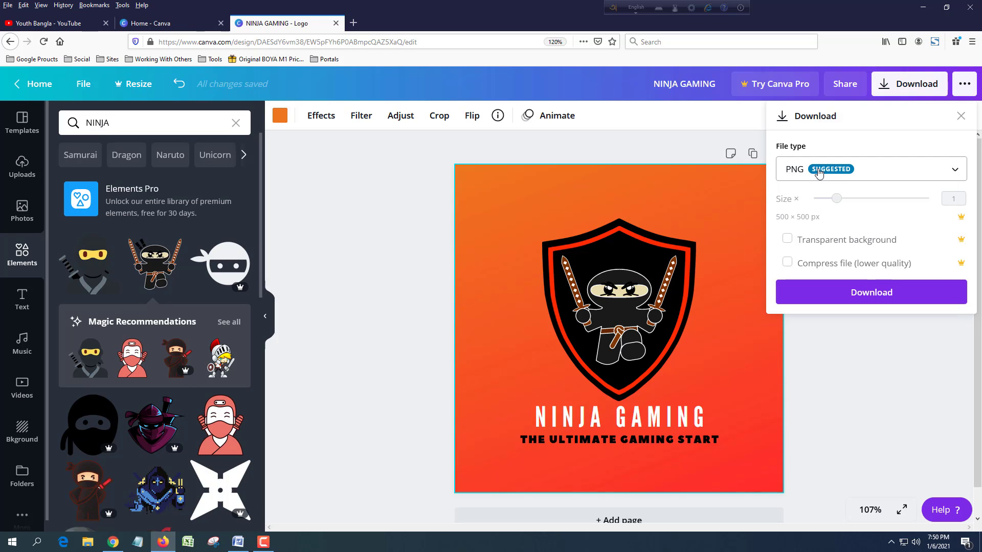
# Step: Switch to the Word document and add the lines "DONE" and "NOW SAVE AS PNJ FORMATE"
pyautogui.click(238, 542)
pyautogui.write('DONE')
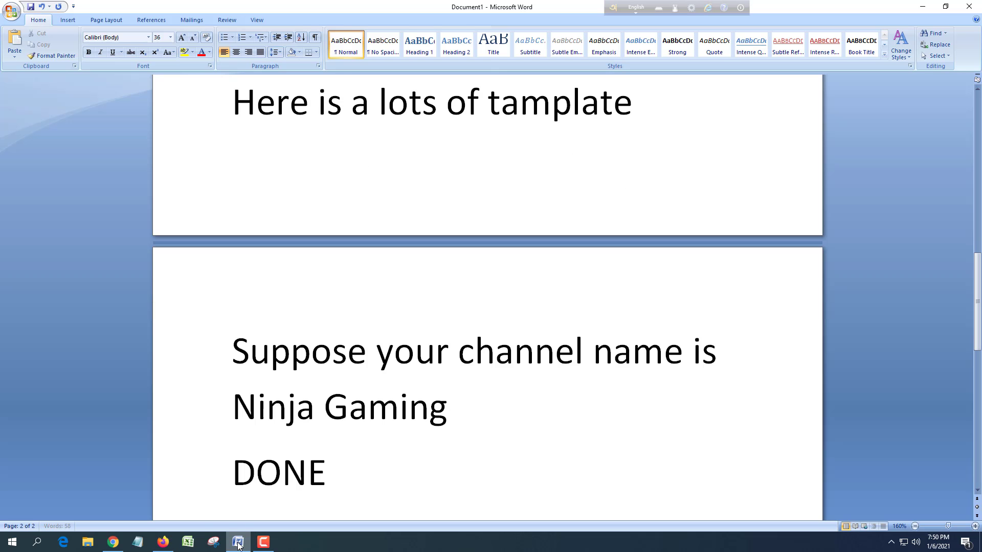
pyautogui.press('Return')
pyautogui.write('NOW SAVE AS PNJ')
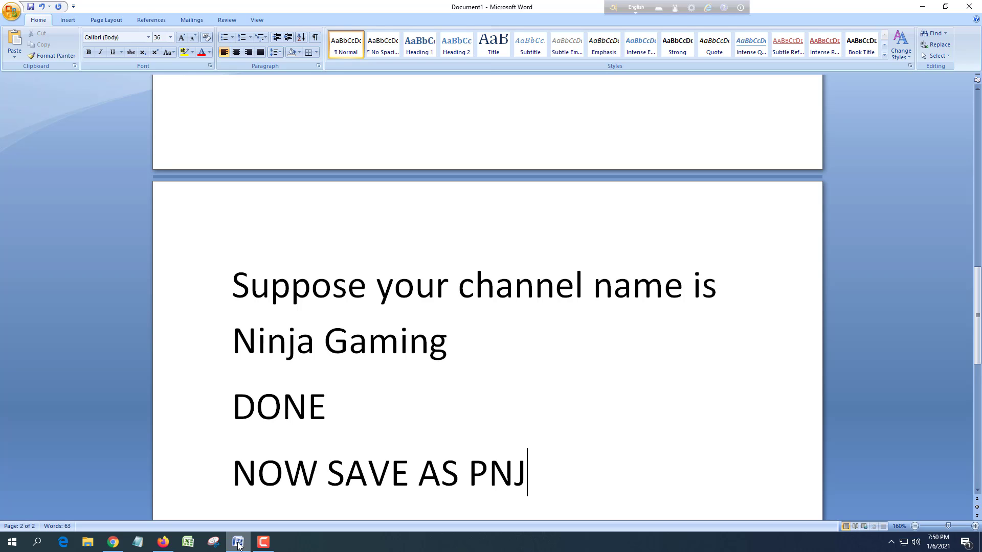
pyautogui.write(' FOR')
pyautogui.write('MATE')
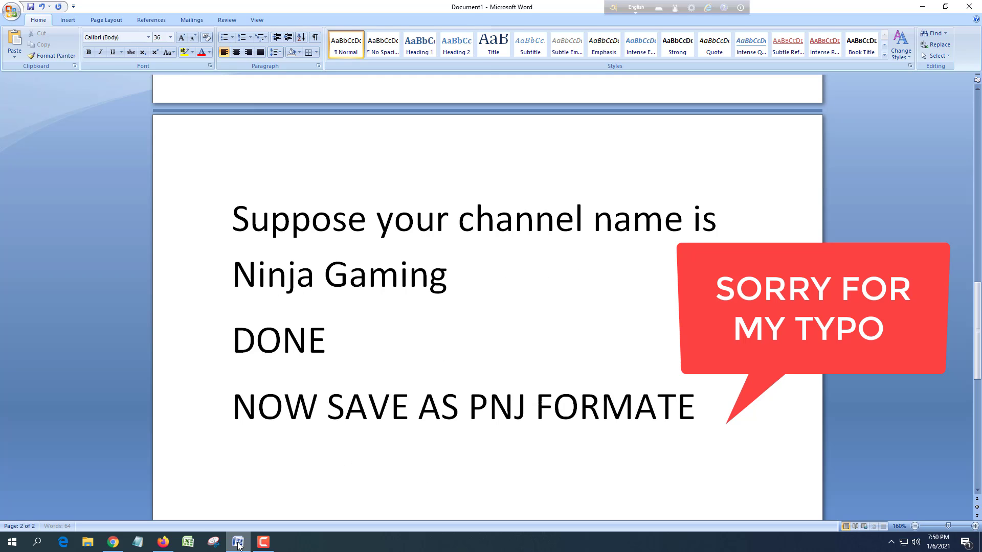
# Step: Switch back to Canva, download the logo as PNG, dismiss the referral dialog and open the downloaded NINJA GAMING.png
pyautogui.click(238, 543)
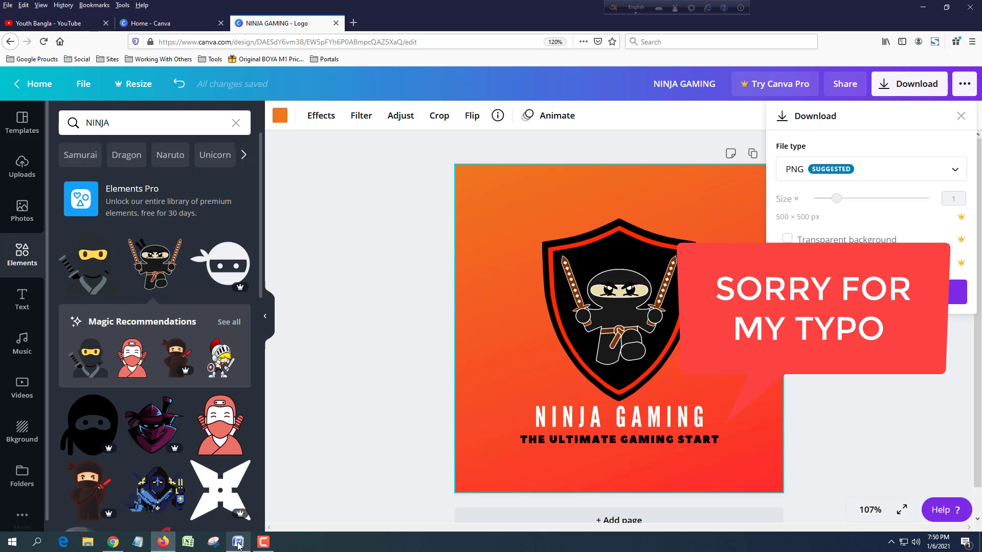
pyautogui.click(860, 292)
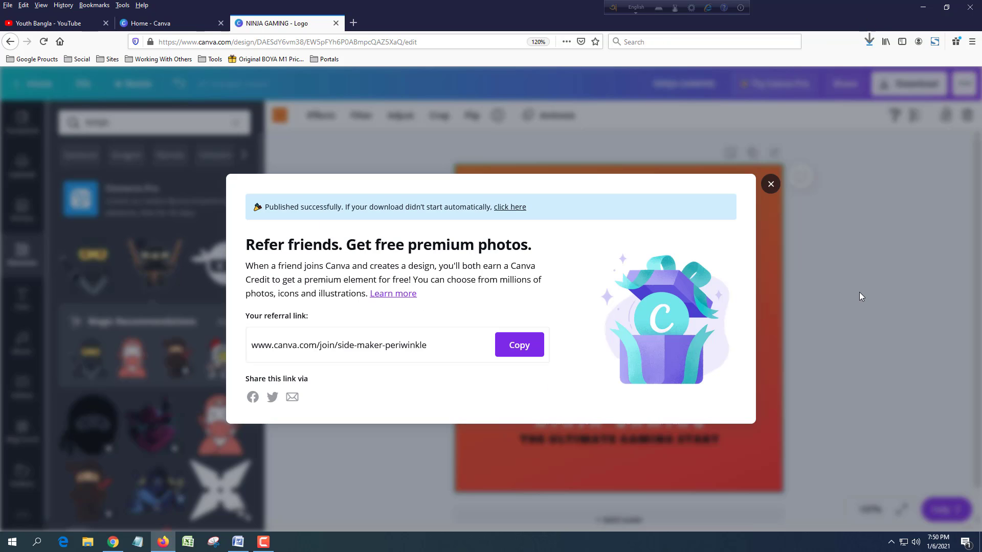
pyautogui.click(771, 185)
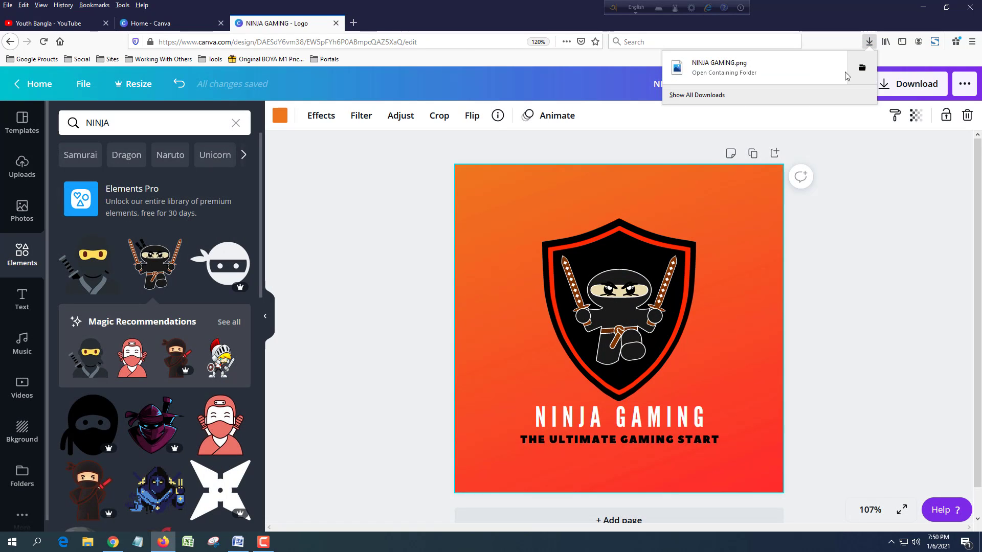
pyautogui.click(805, 67)
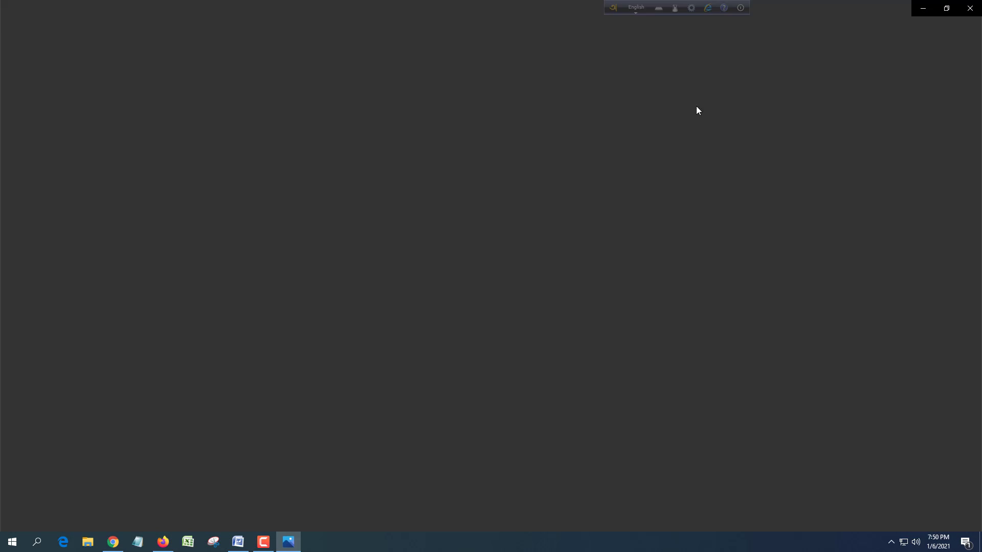
# Step: Return to the Word document and add the line "SEE HOW COOL IS THIS" below the save instruction
pyautogui.hotkey('alt', 'Tab')
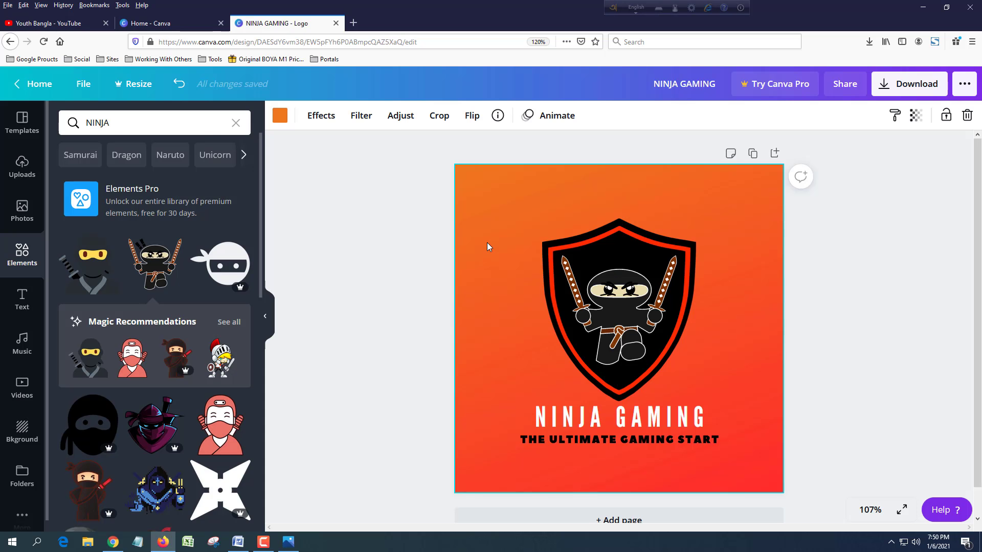
pyautogui.hotkey('alt', 'Tab')
pyautogui.hotkey('alt', 'Tab')
pyautogui.write('S')
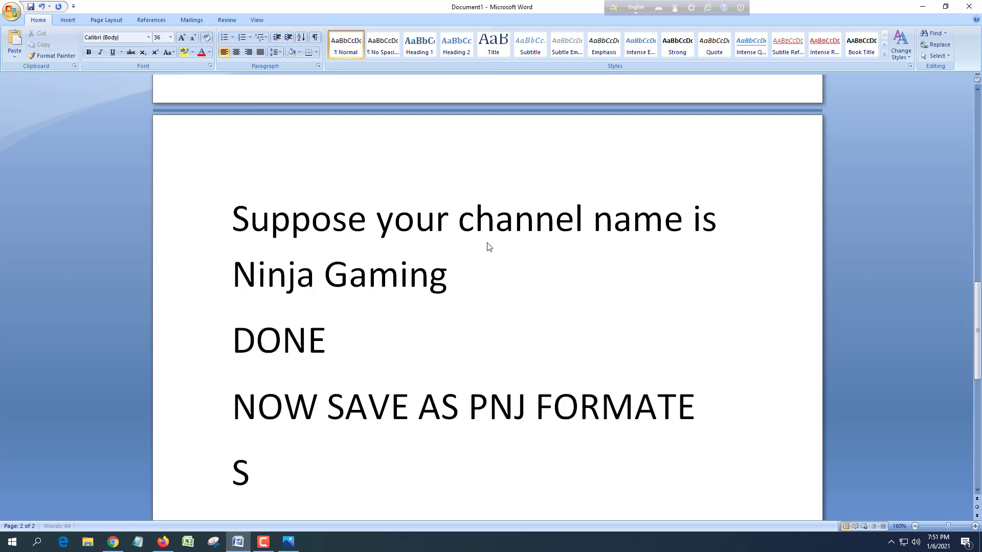
pyautogui.write('EE HOW COOL')
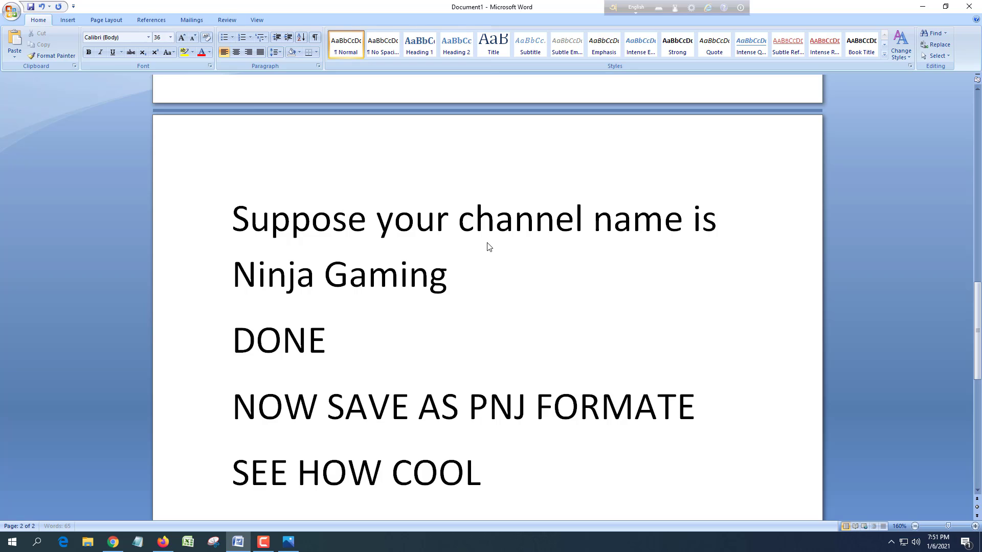
pyautogui.write(' IS THIS')
pyautogui.press('Return')
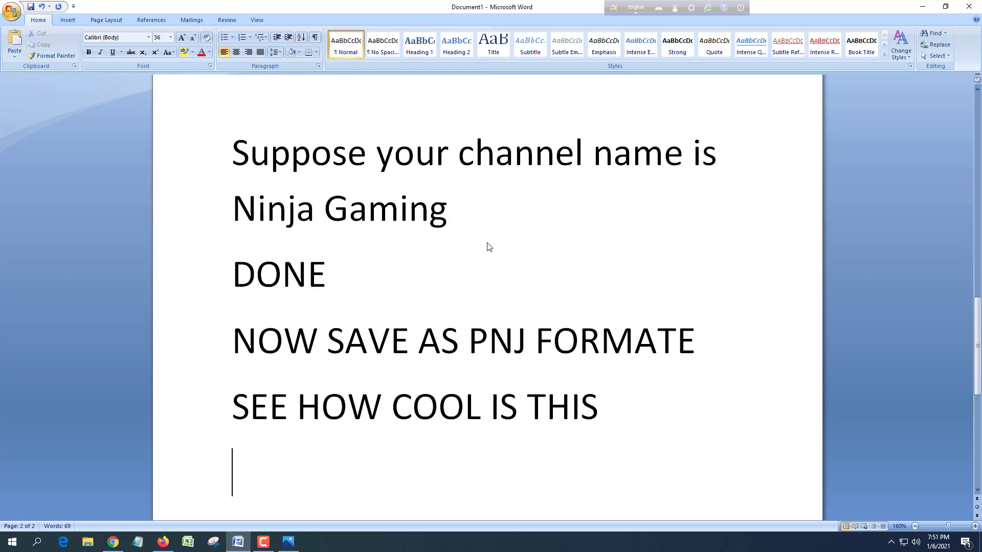
# Step: Write the line "IF YOU LIKE THE TECHNIQUE" below the previous one, correcting the spelling of the last word
pyautogui.write('IF YOU LIKE')
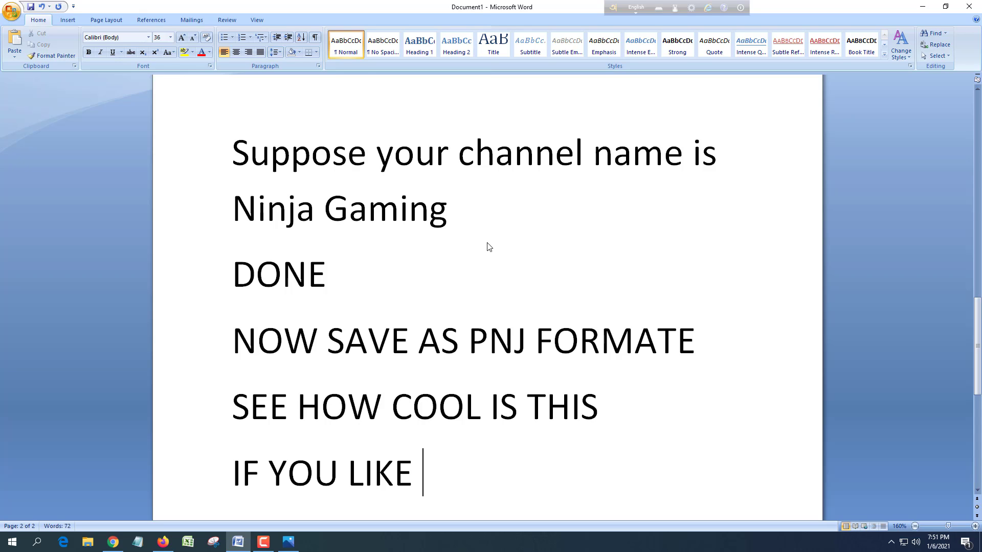
pyautogui.write(' THE')
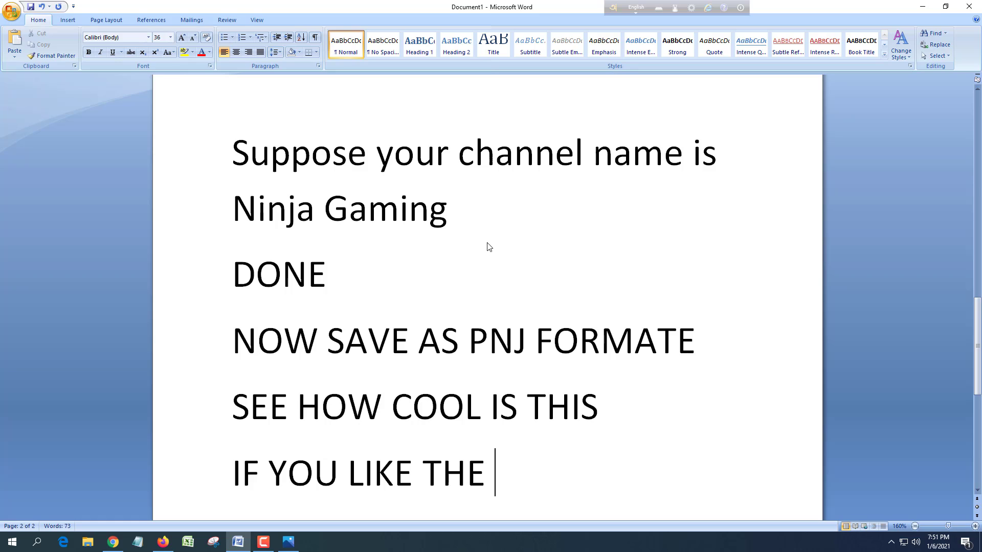
pyautogui.write(' TECH')
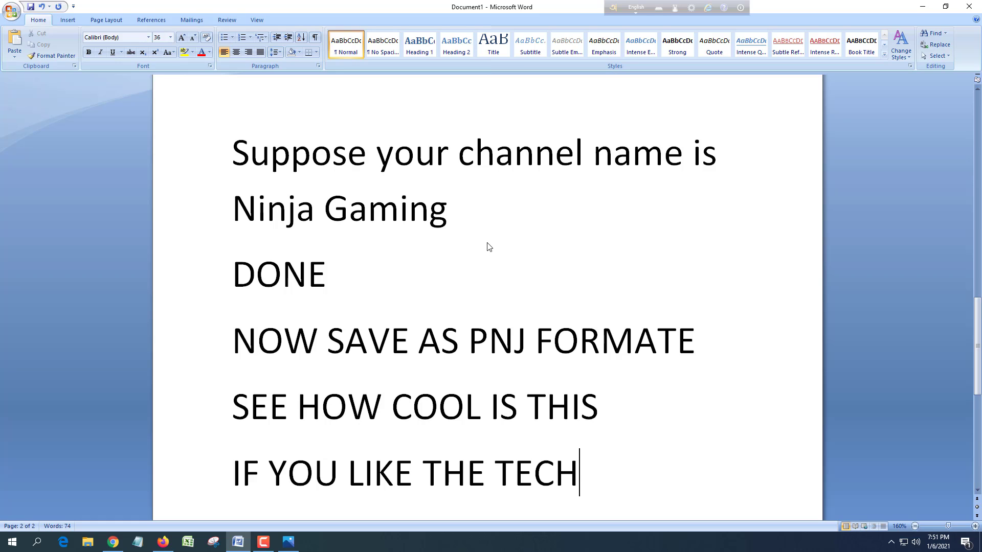
pyautogui.write('NIQAUE')
pyautogui.press('BackSpace')
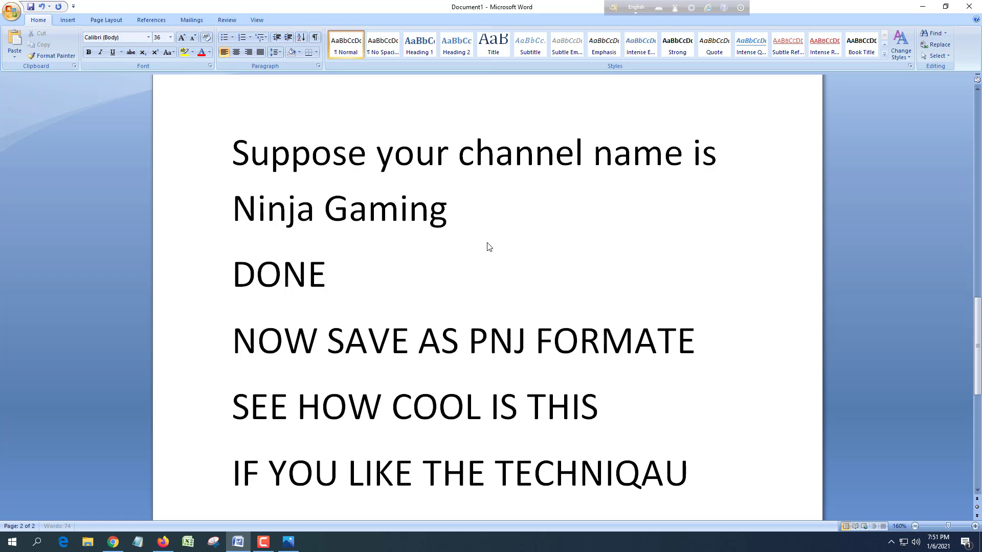
pyautogui.press('BackSpace')
pyautogui.press('BackSpace')
pyautogui.write('UE')
pyautogui.press('Return')
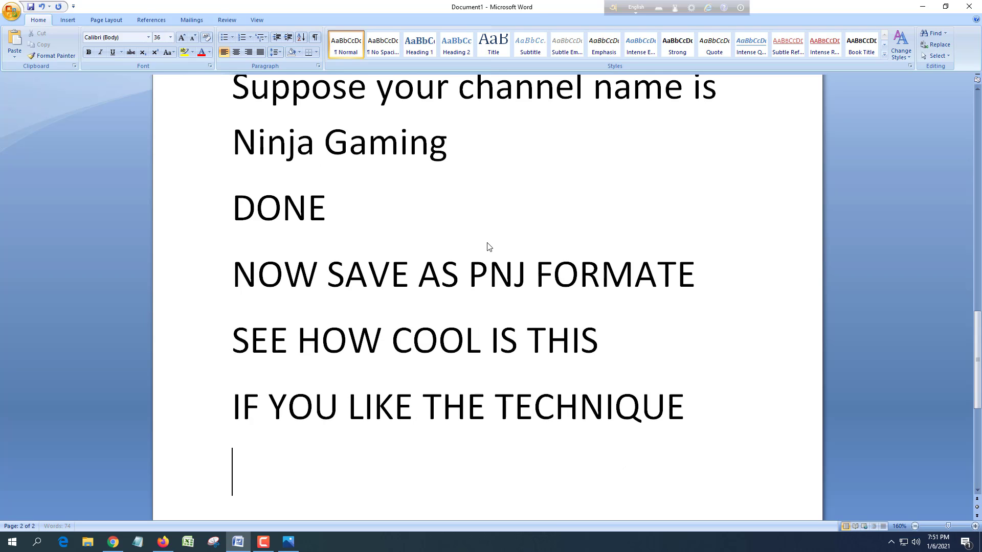
# Step: Add the paragraph "FEEL FREE TO SUBSCRIBE MY CHANNEL FOR MORE TECH VIDEOS" and start a new line after it
pyautogui.write('FEEL')
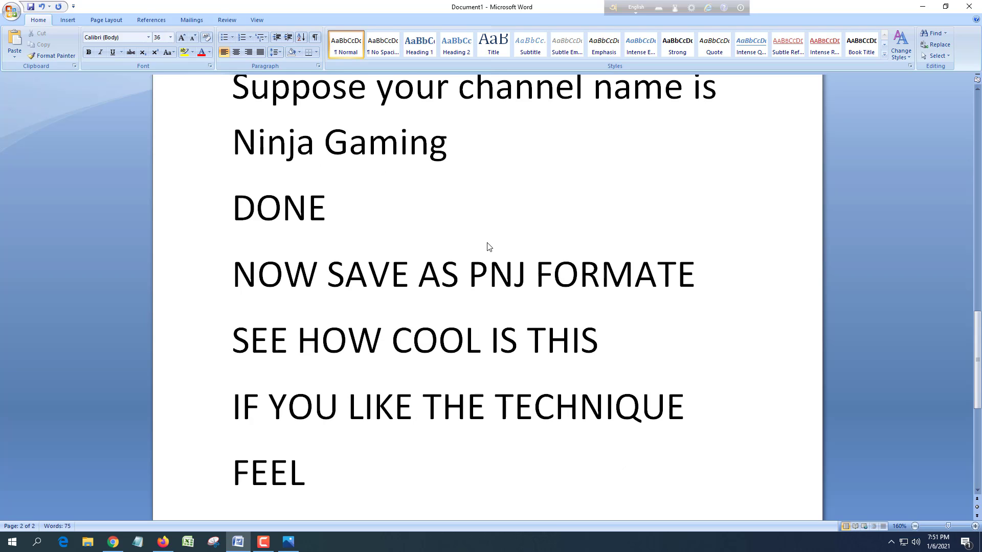
pyautogui.press('BackSpace')
pyautogui.write('L FREE T')
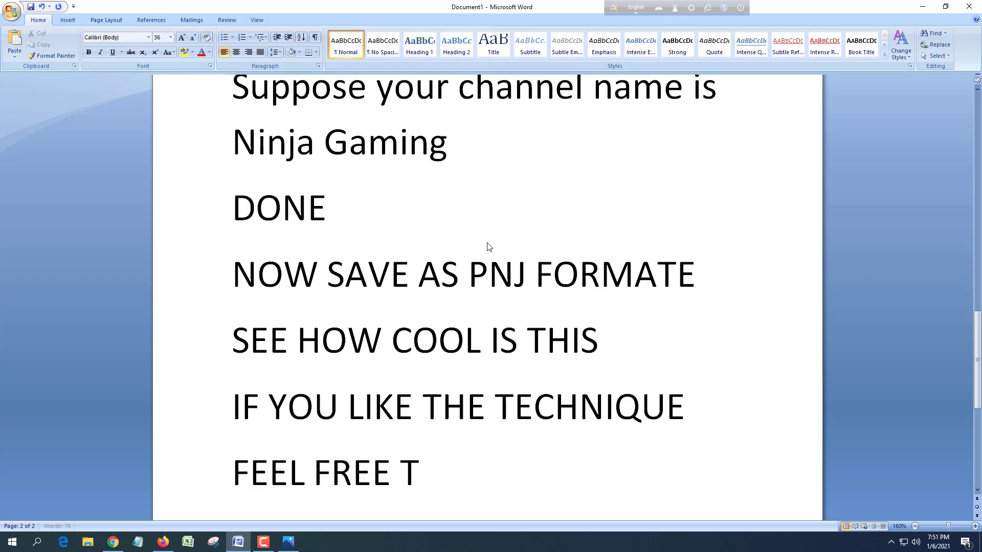
pyautogui.write('O SUBS')
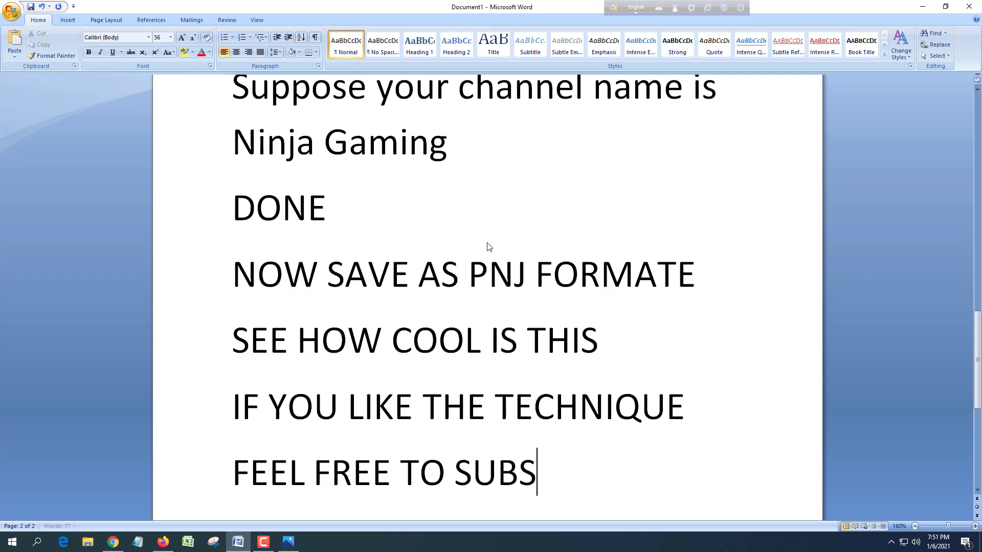
pyautogui.write('CRIBE MY CHAN')
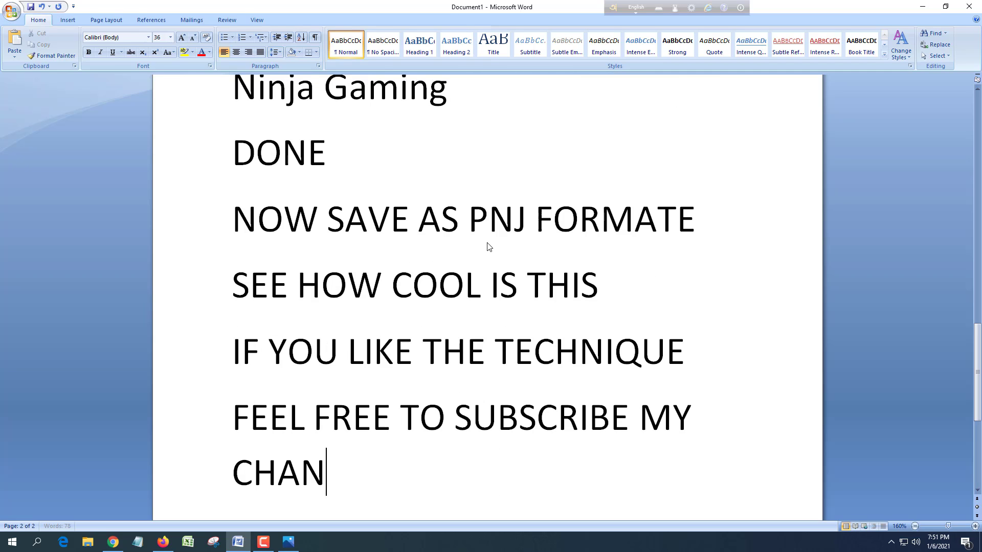
pyautogui.write('NEL FOR')
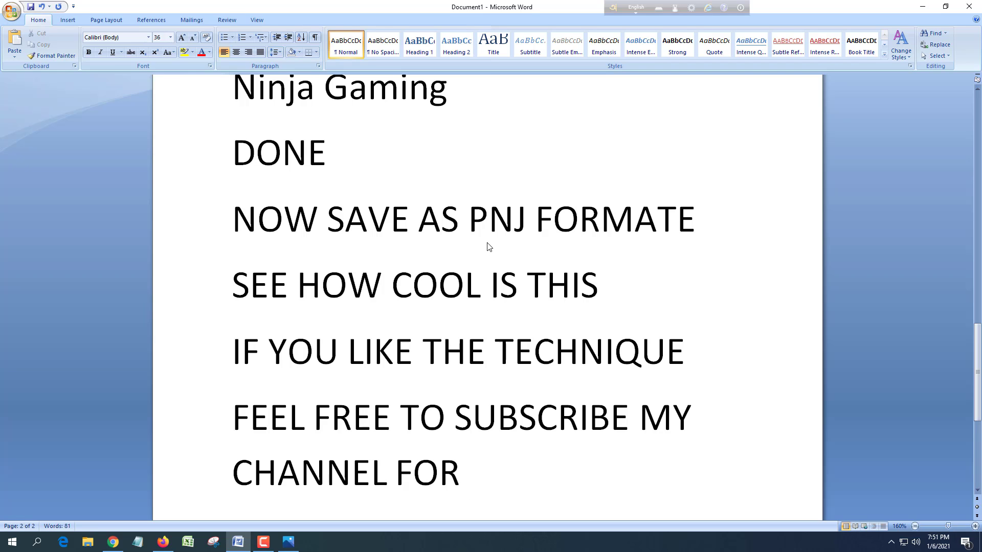
pyautogui.write(' MORE TE')
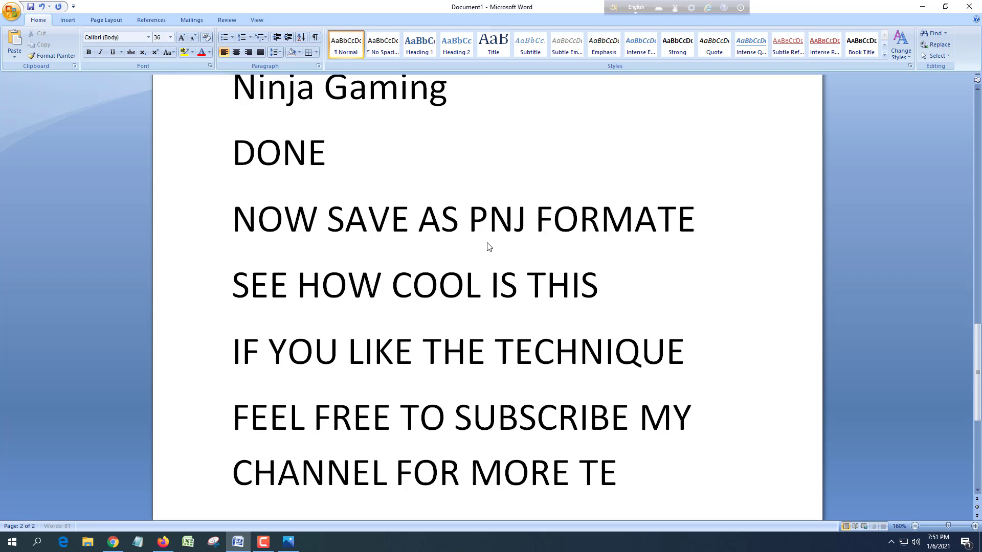
pyautogui.write('CH VIDEOS')
pyautogui.press('Return')
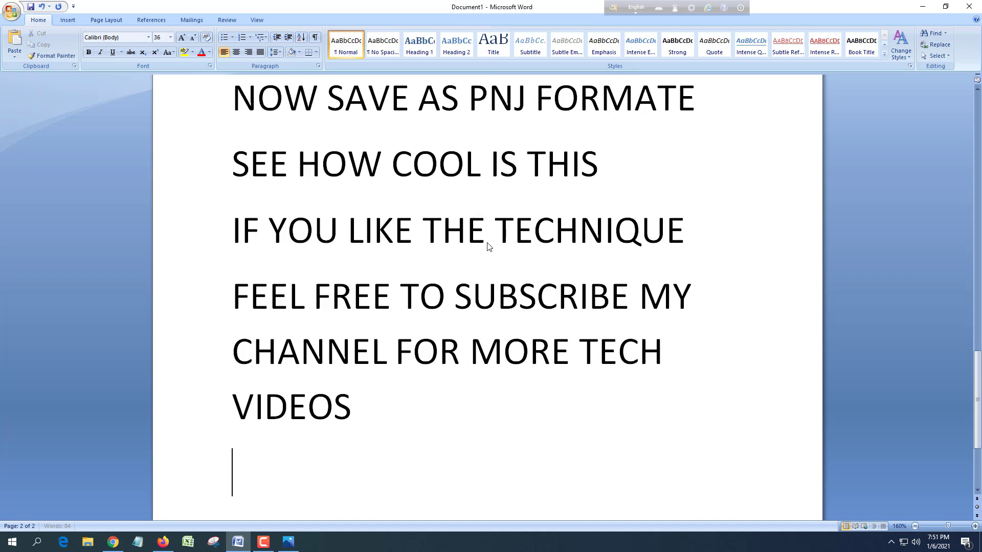
# Step: Add the closing line "THANKS MAN!" to the document and switch back to the finished logo in Canva
pyautogui.write('THANKS MAN')
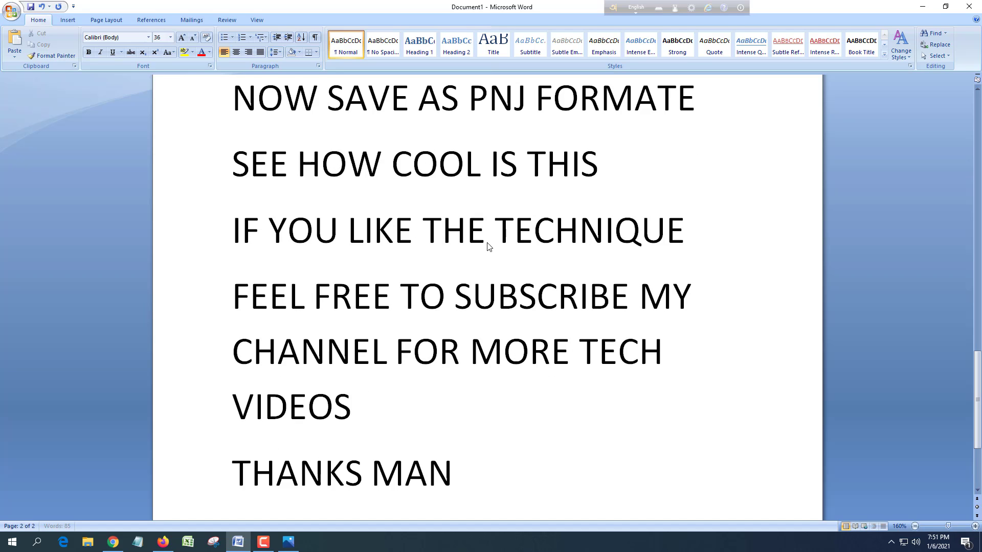
pyautogui.write('!')
pyautogui.press('Return')
pyautogui.hotkey('alt', 'Tab')
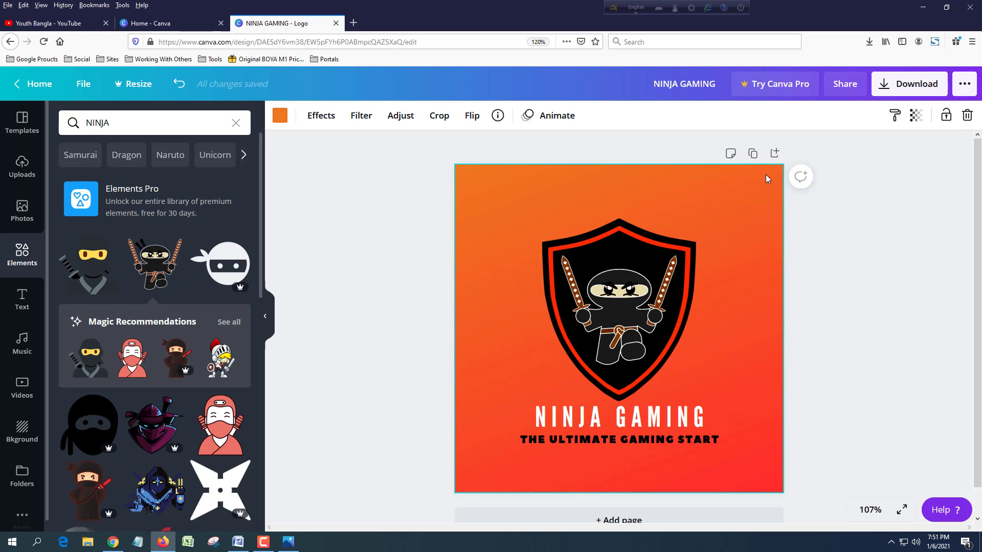
pyautogui.hotkey('alt', 'Tab')
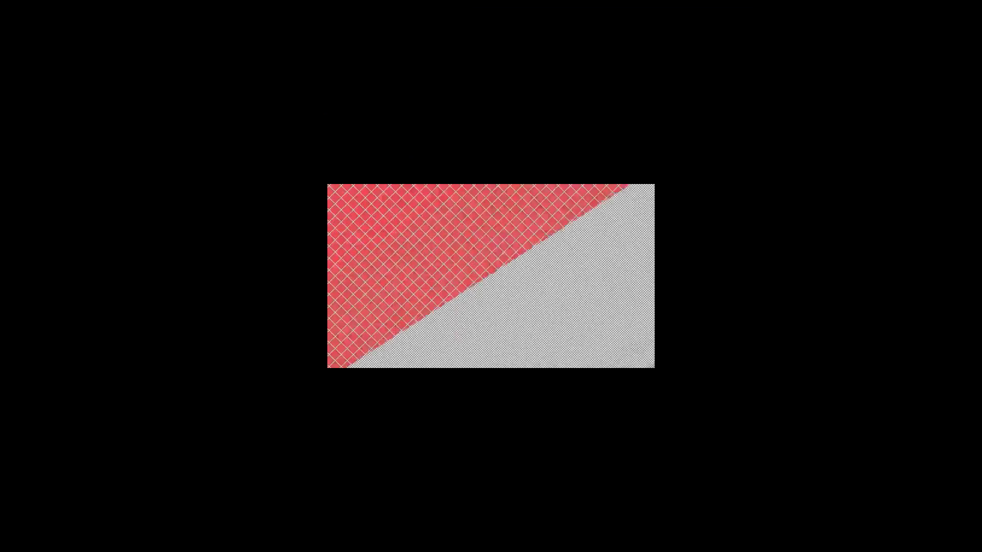